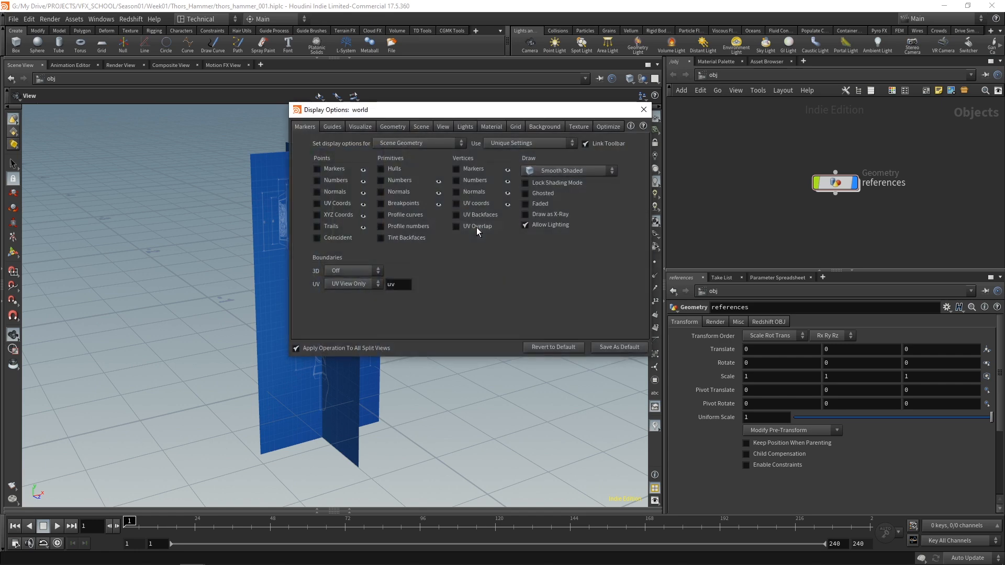
- Set the viewport background color scheme to Dark and hide the reference grid
left_click(545, 127)
left_click(390, 142)
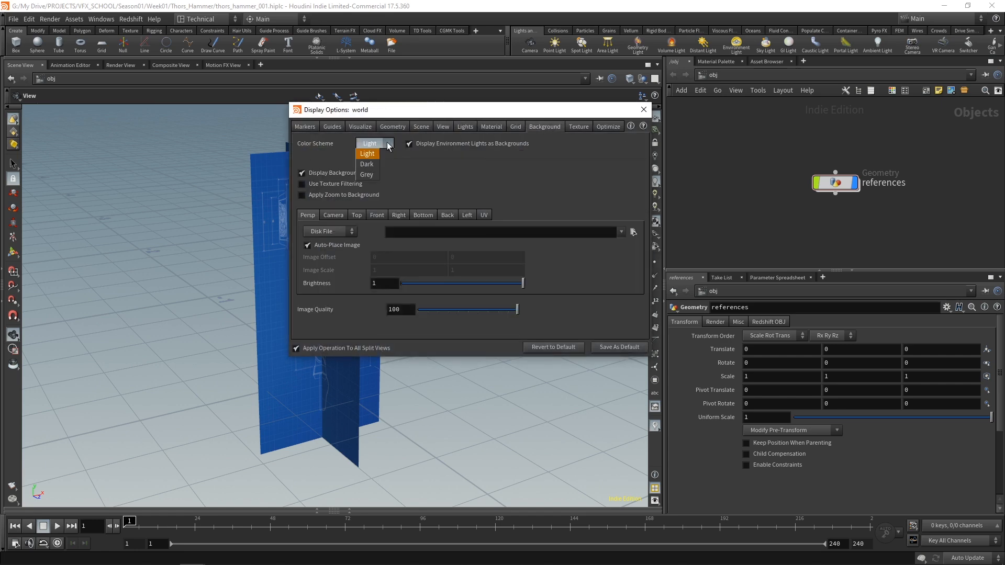
left_click(370, 161)
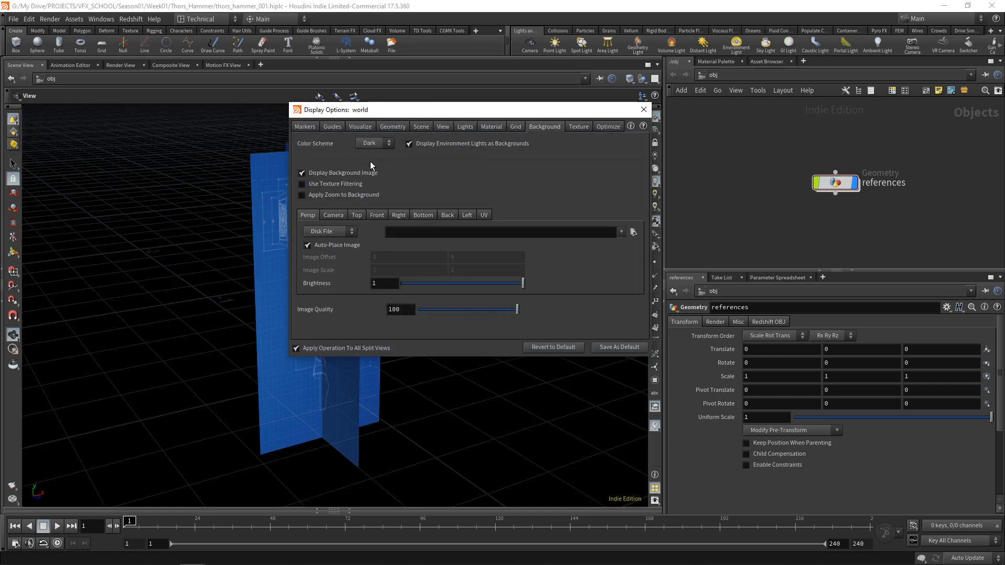
left_click(643, 110)
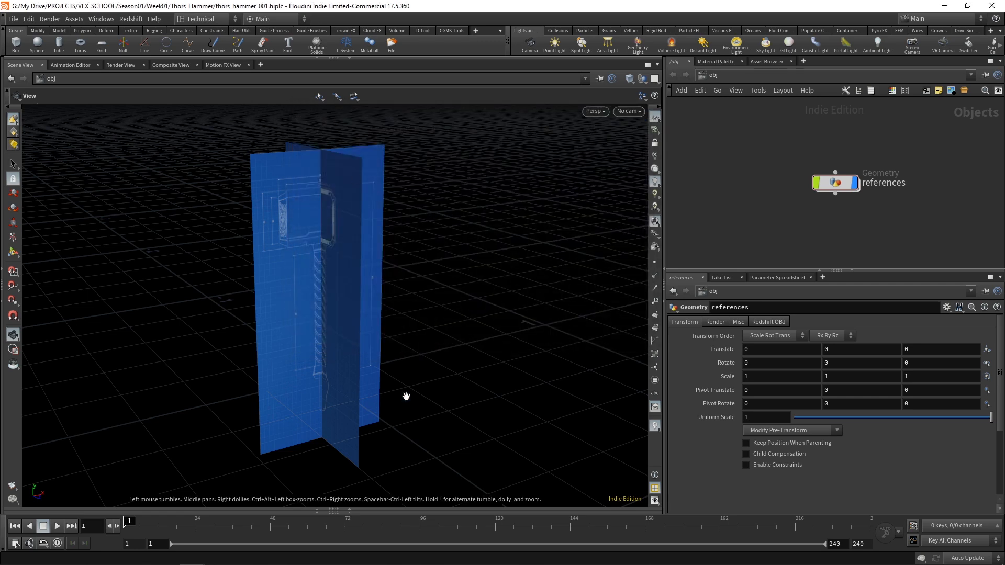
left_click(655, 117)
mouse_move(460, 347)
left_mouse_down()
mouse_move(388, 338)
mouse_move(469, 343)
left_mouse_up()
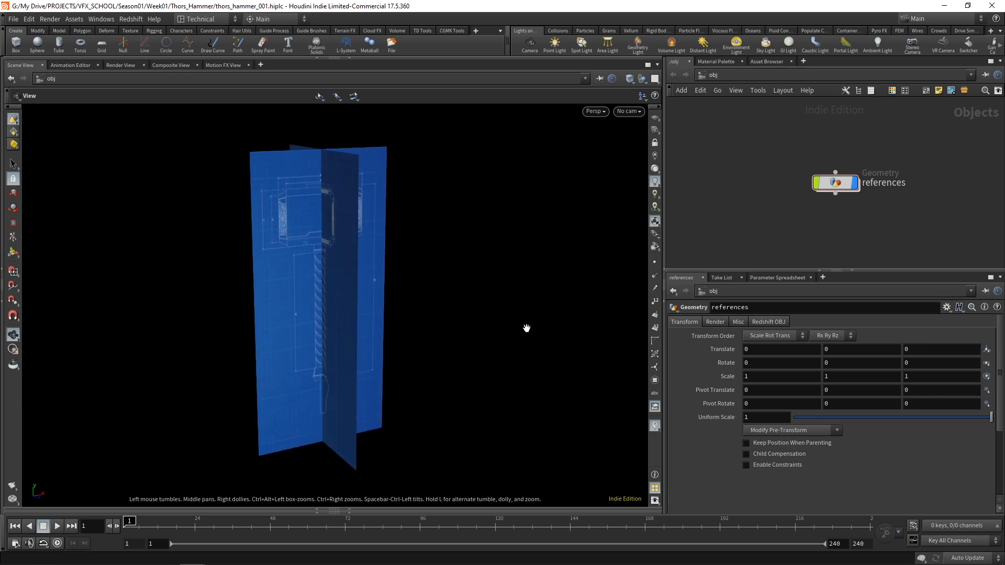
- Add a Geometry object named thors_hammer beside the references object and enter its network
middle_click_drag(910, 220, 839, 209)
middle_click_drag(922, 187, 871, 190)
scroll(886, 187, "down", 1)
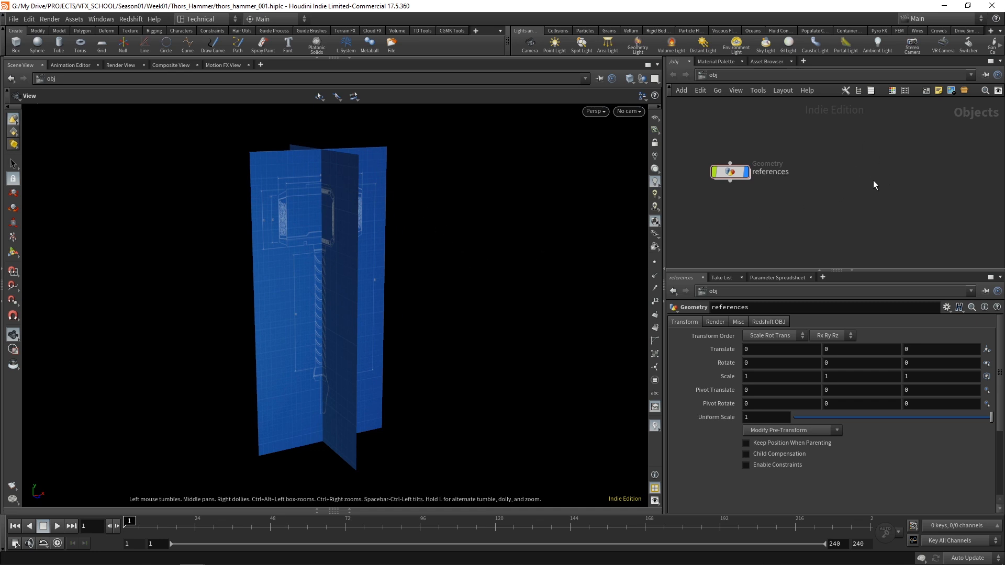
key("Tab")
type("ge")
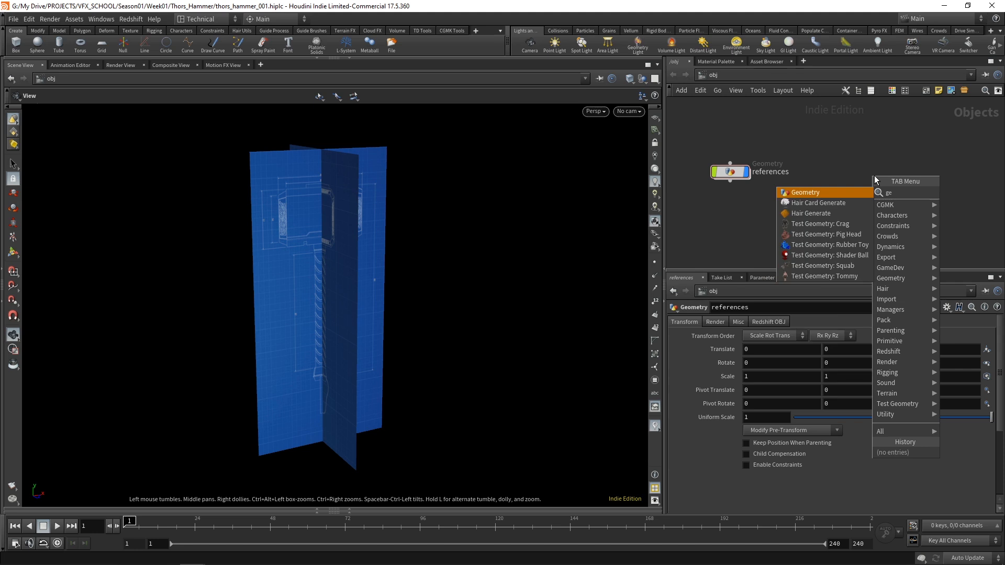
key("Return")
left_click(874, 174)
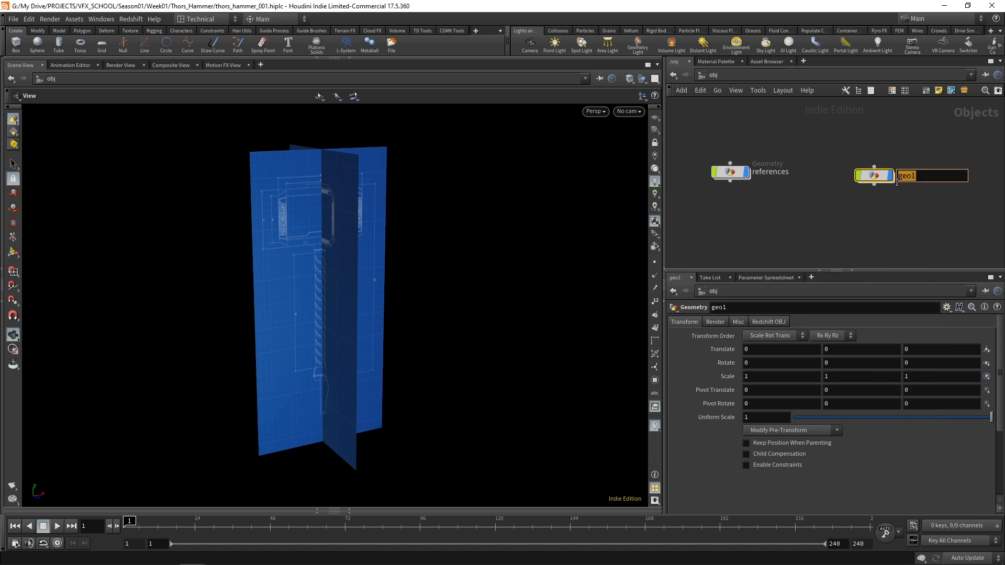
type("th")
type("ors_hammer")
key("Return")
double_click(877, 178)
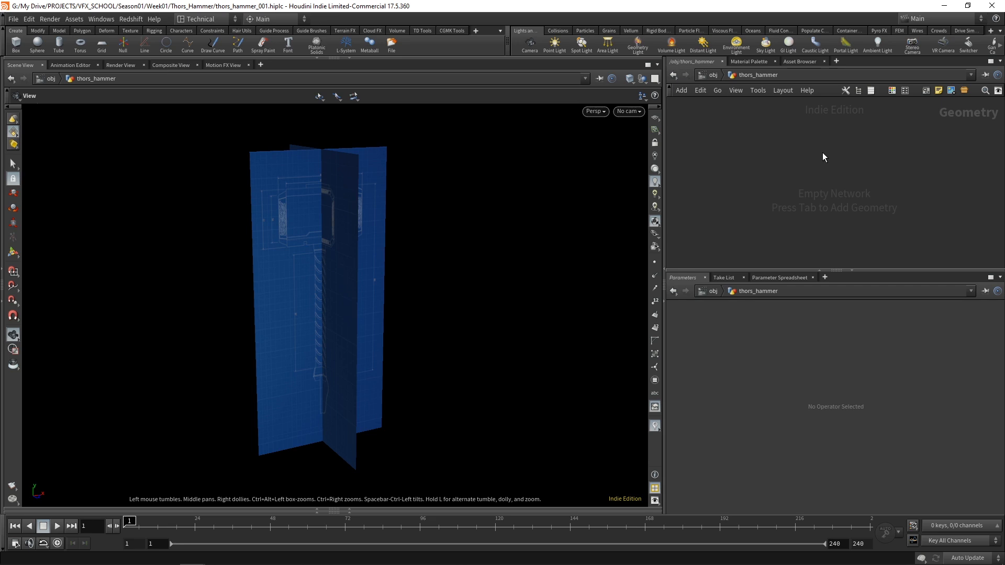
- Add a Box node to the empty thors_hammer network
scroll(330, 262, "up", 8)
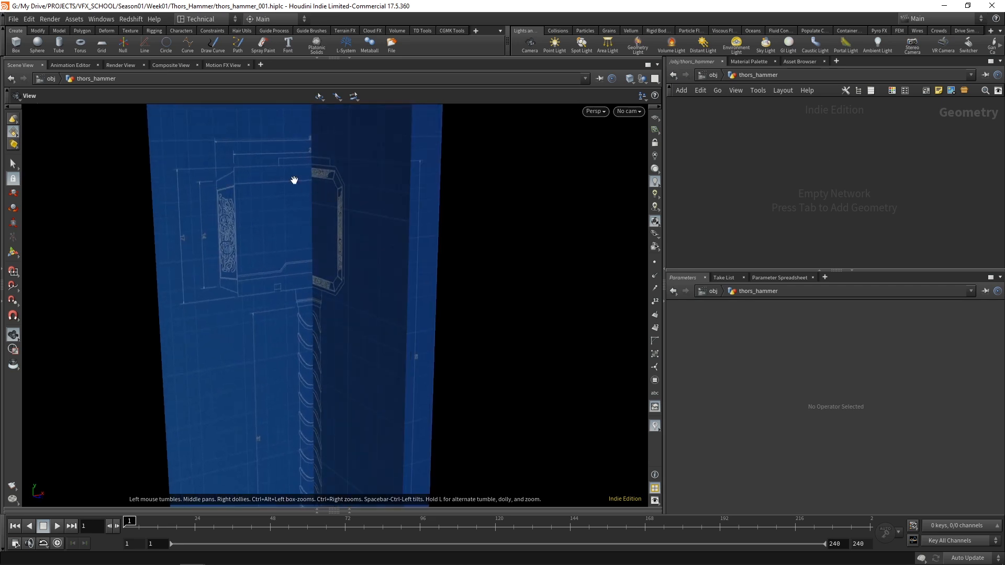
left_click_drag(406, 234, 331, 278)
scroll(361, 392, "down", 5)
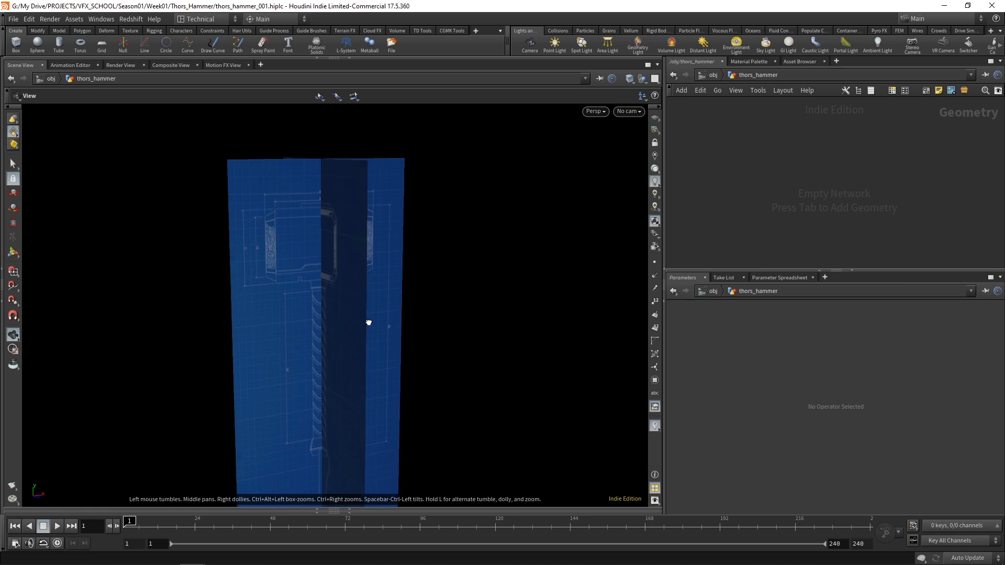
key("Tab")
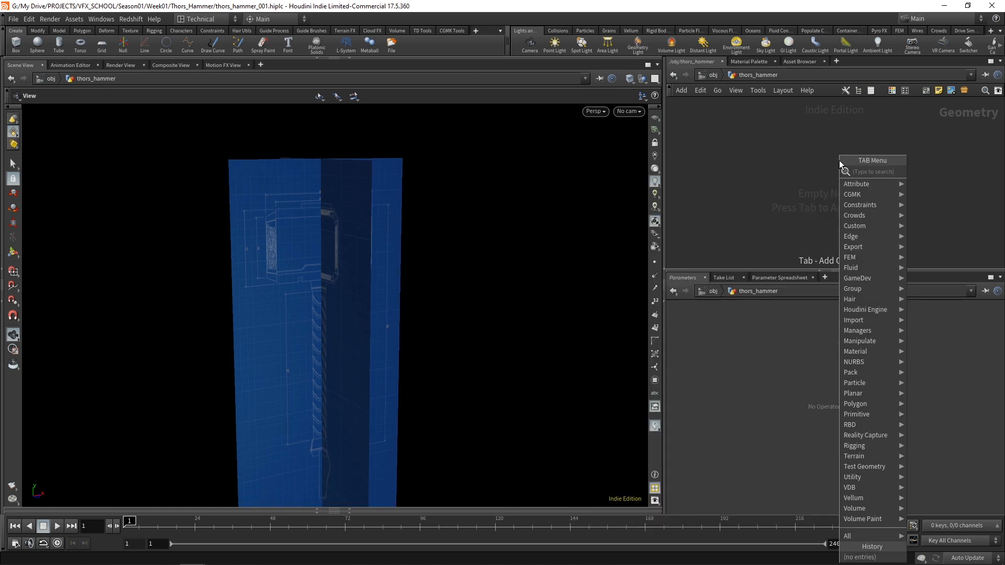
type("box")
key("Return")
left_click(822, 147)
- Compare the box and its handles with the blueprint planes in the perspective, top and front views
left_click_drag(471, 219, 398, 231)
right_click_drag(397, 230, 350, 350)
middle_click_drag(351, 351, 327, 290)
mouse_move(327, 290)
right_mouse_down()
mouse_move(330, 282)
mouse_move(312, 296)
right_mouse_up()
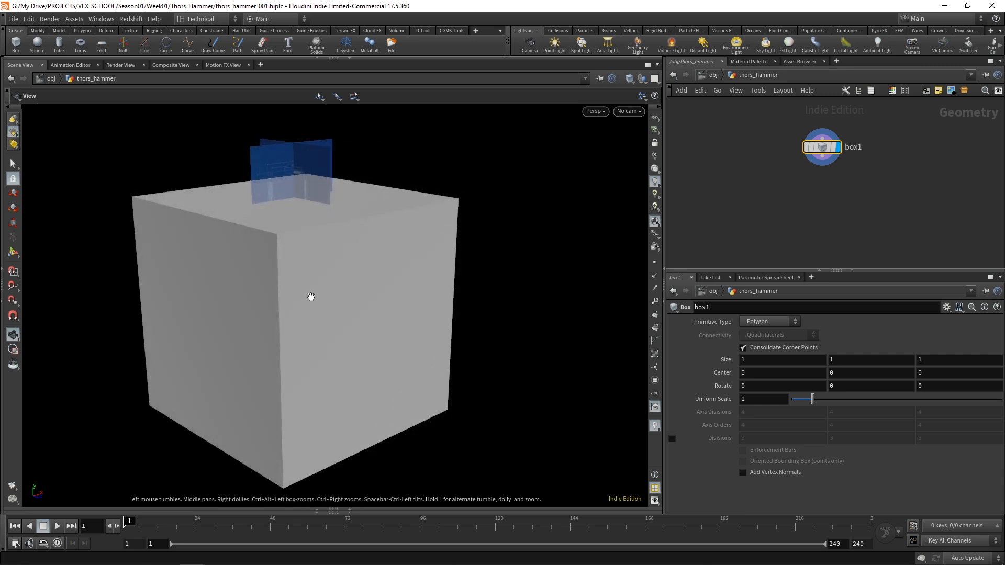
left_click_drag(321, 294, 373, 309)
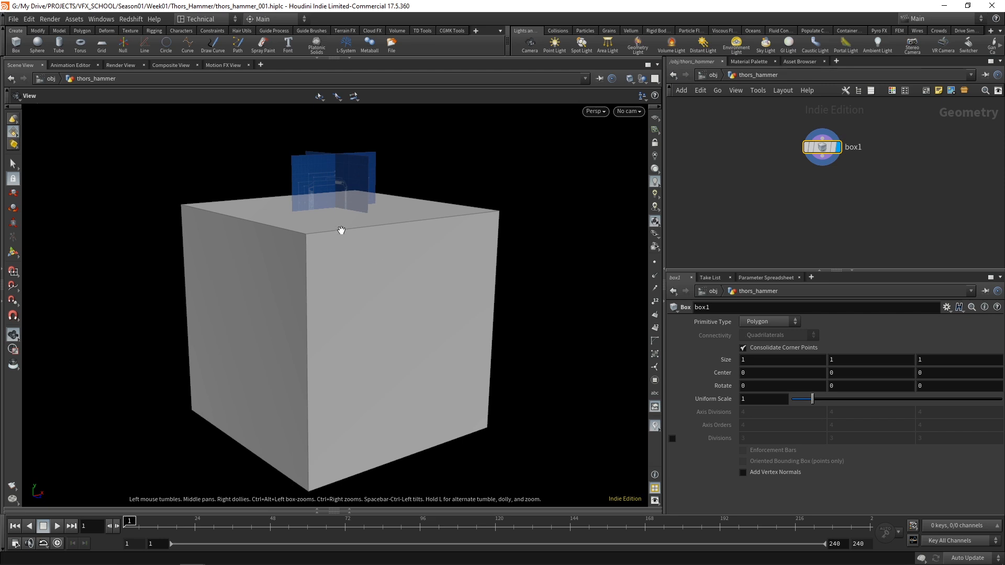
key("Return")
left_click_drag(467, 240, 452, 235, "alt")
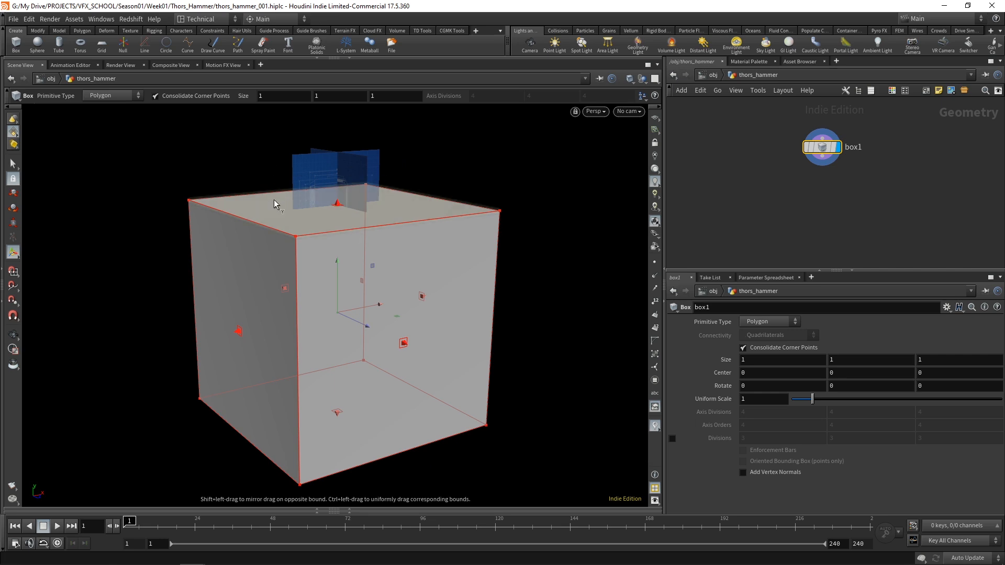
key("Escape")
left_click_drag(209, 162, 304, 227)
right_click_drag(304, 226, 393, 157)
left_click_drag(392, 157, 359, 230)
right_click_drag(361, 229, 395, 159)
left_click_drag(395, 160, 456, 157)
key("Return")
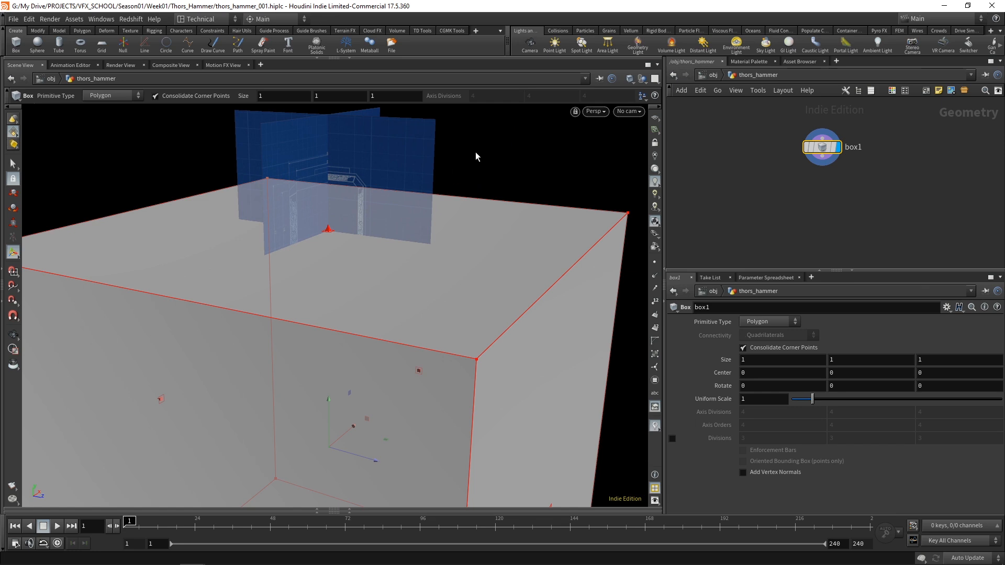
key("Escape")
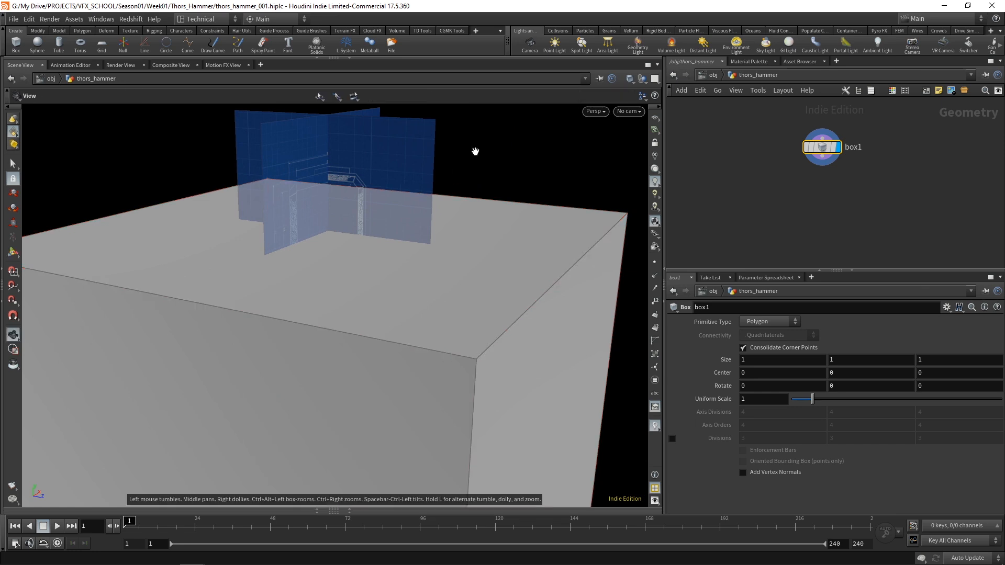
key("space+2")
key("Return")
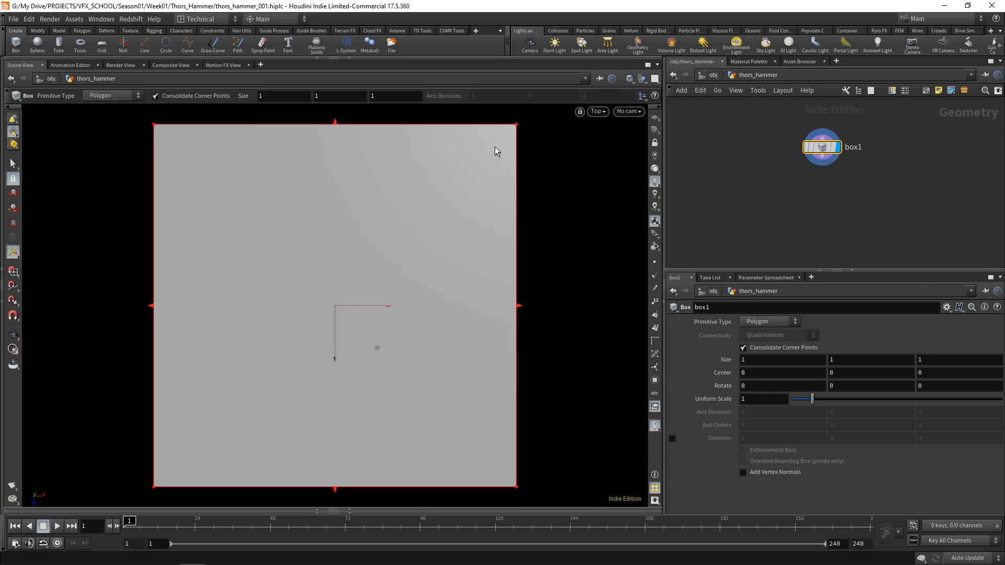
key("Escape")
key("space+3")
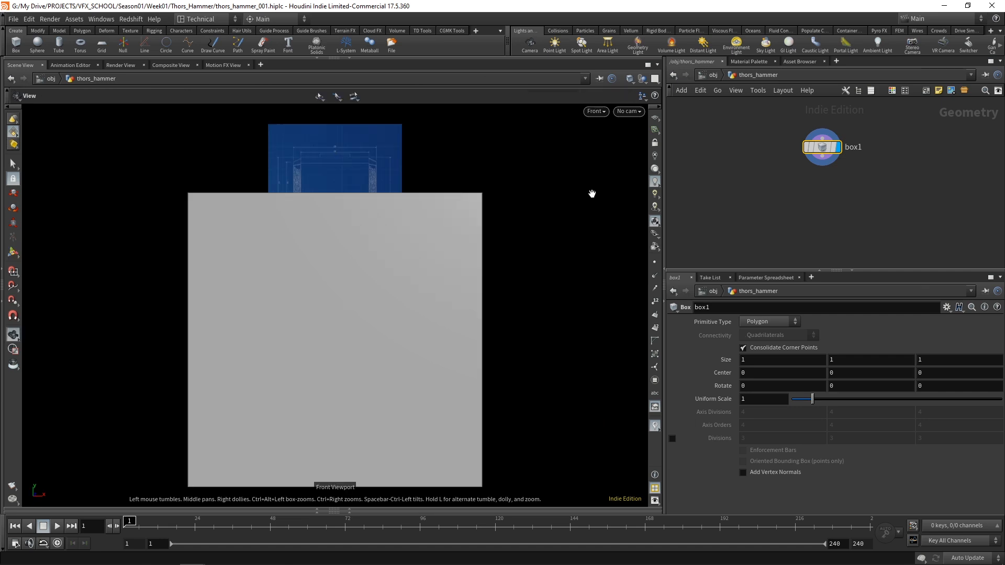
key("Return")
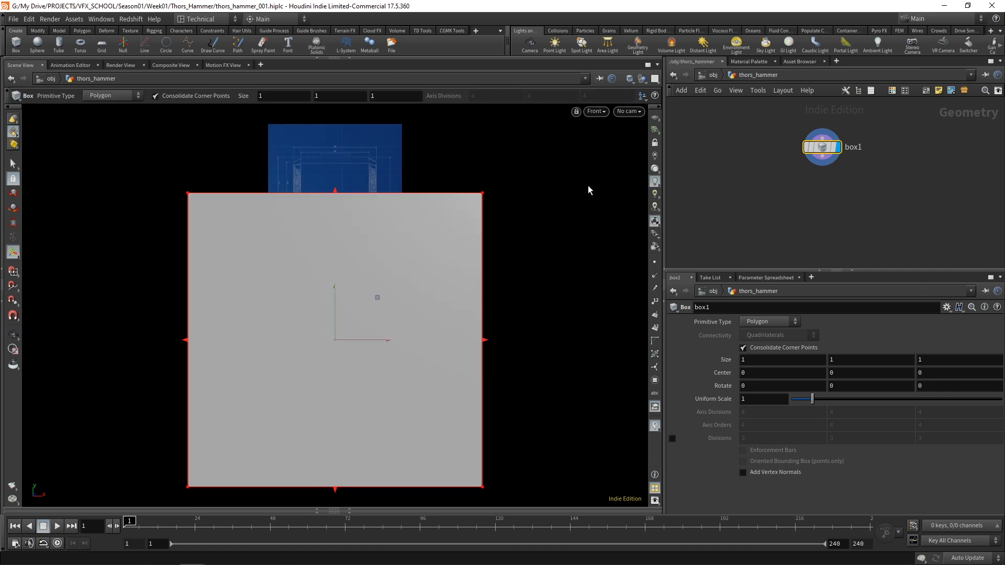
- In the right view, raise the box's top face to the hammer head's upper edge, making the height about 1.122
key("Escape")
key("space+4")
key("Return")
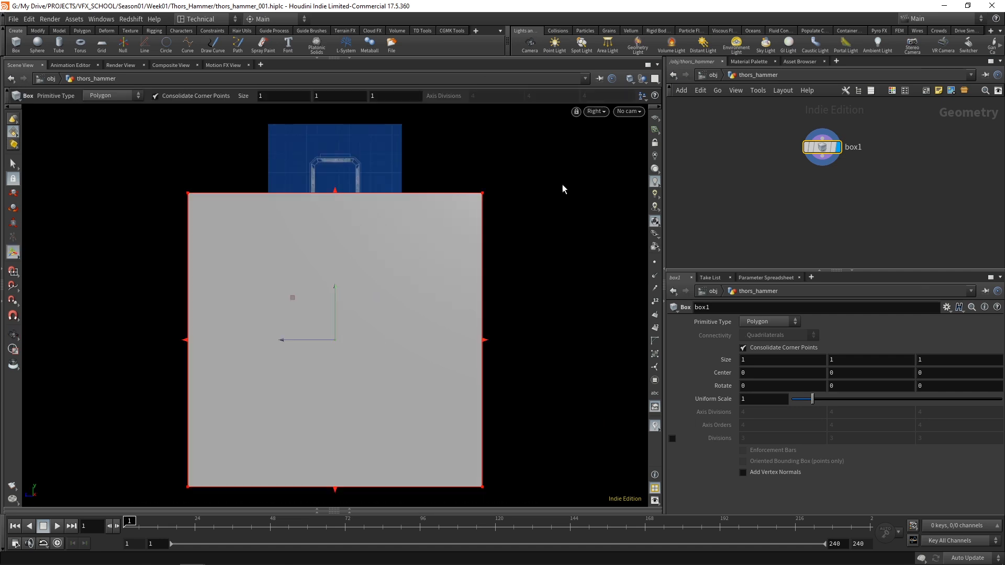
right_click_drag(539, 272, 529, 184, "alt")
middle_click_drag(540, 199, 614, 234, "alt")
right_click_drag(473, 166, 495, 127, "alt")
middle_click_drag(475, 164, 529, 205, "alt")
right_click_drag(536, 209, 578, 112, "alt")
left_click_drag(269, 269, 275, 181)
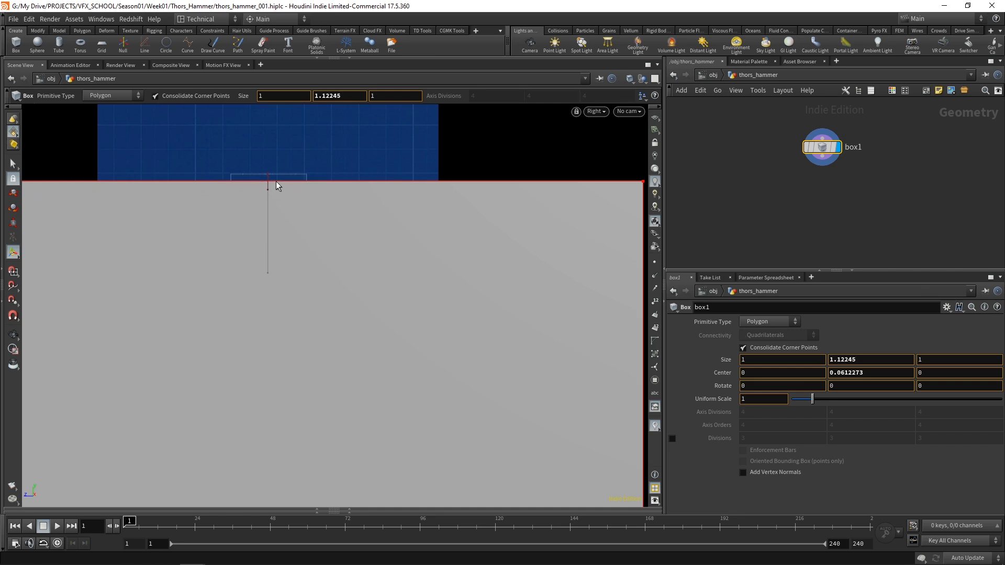
- Raise the box's bottom face to the hammer head's lower edge on the side blueprint, making the height about 0.173
right_click_drag(521, 142, 469, 306, "alt")
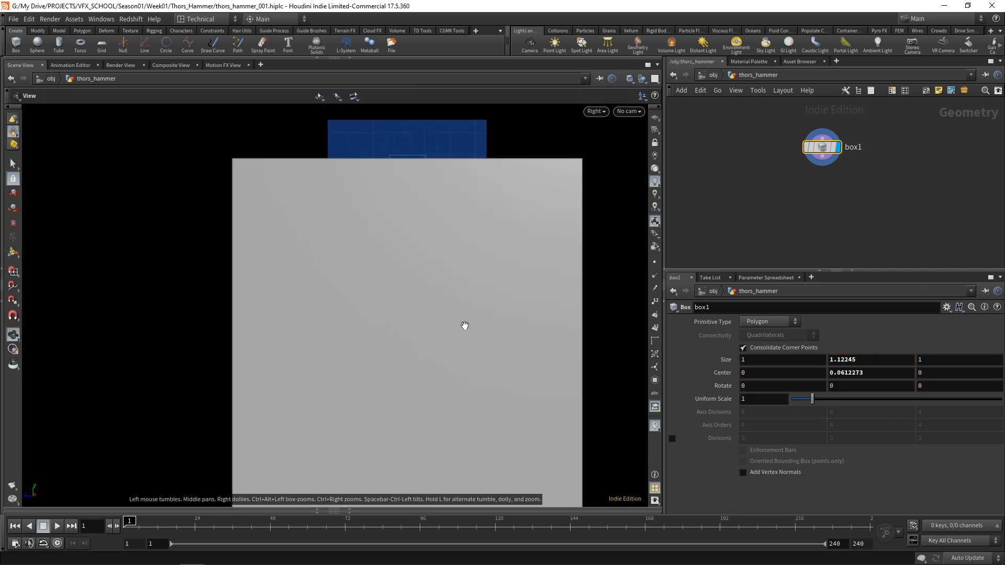
middle_click_drag(464, 325, 411, 244, "alt")
middle_click_drag(397, 345, 390, 320, "alt")
left_click_drag(347, 452, 361, 140)
key("Escape")
right_click_drag(392, 243, 424, 208, "alt")
middle_click_drag(425, 209, 424, 419, "alt")
right_click_drag(423, 419, 409, 349, "alt")
middle_click_drag(390, 358, 363, 332, "alt")
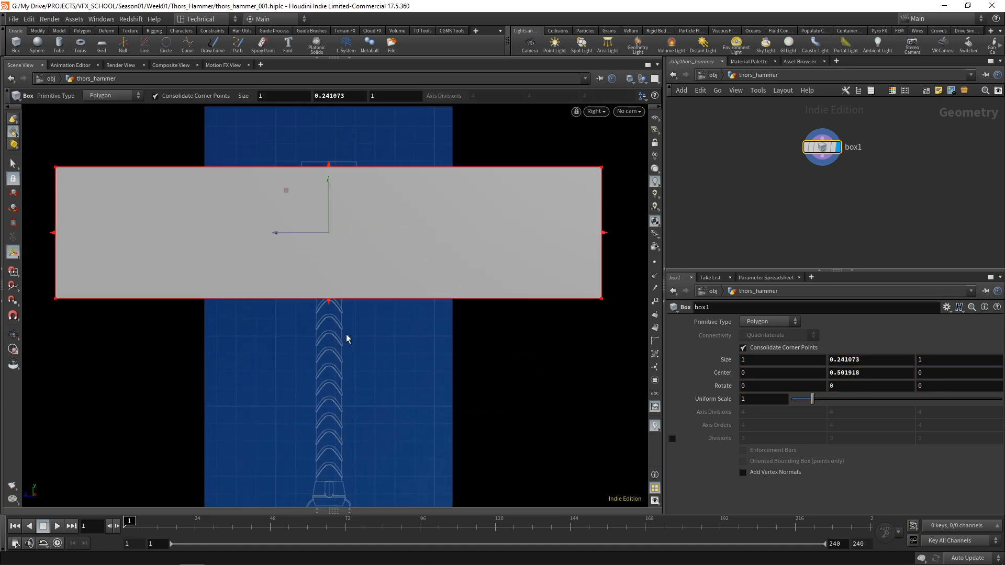
left_click_drag(329, 300, 336, 267)
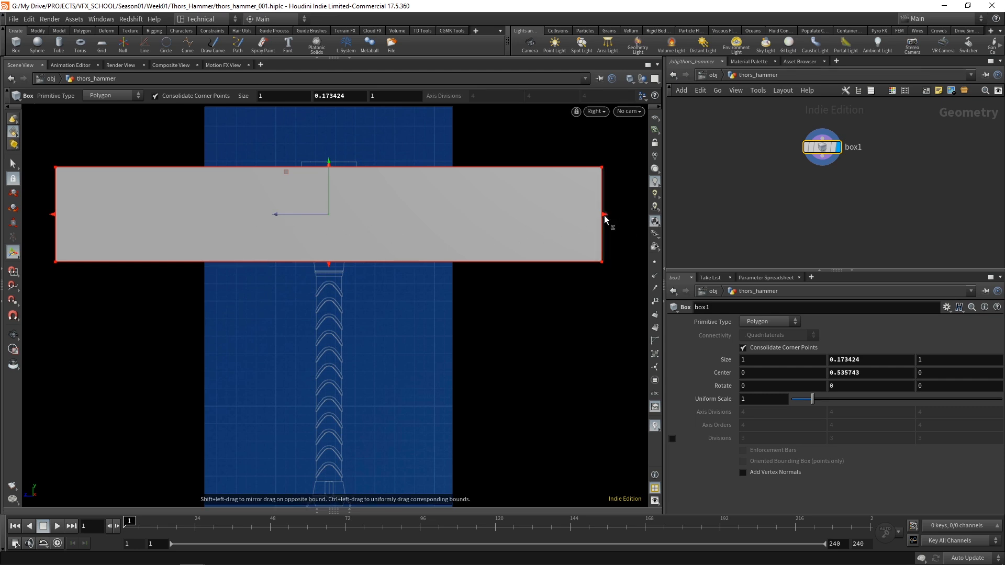
- Narrow the box symmetrically along Z to the hammer head's outline on the side blueprint, about 0.174 deep
left_click_drag(605, 219, 368, 226, "shift")
left_click_drag(368, 226, 370, 226, "shift")
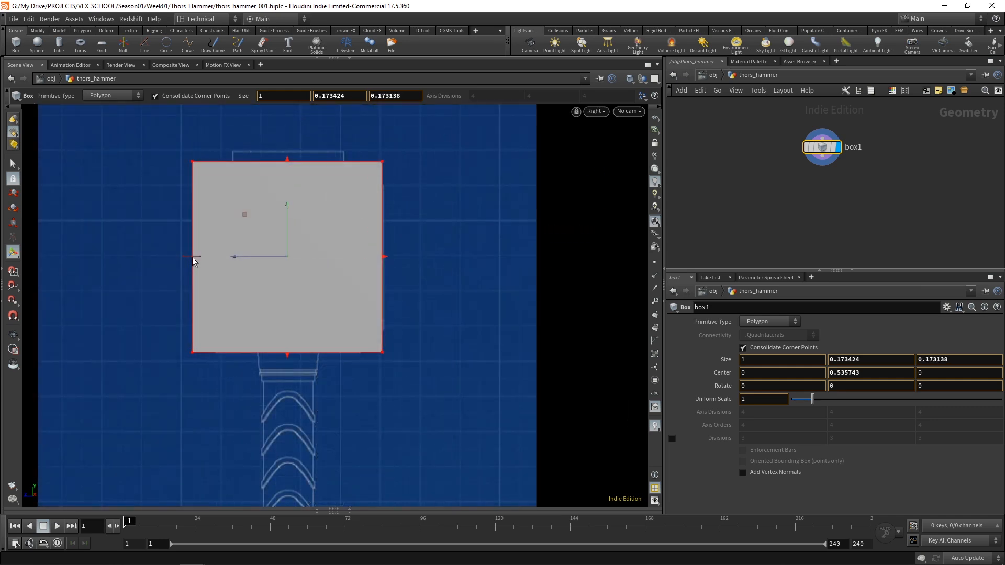
left_click_drag(192, 257, 191, 256, "shift")
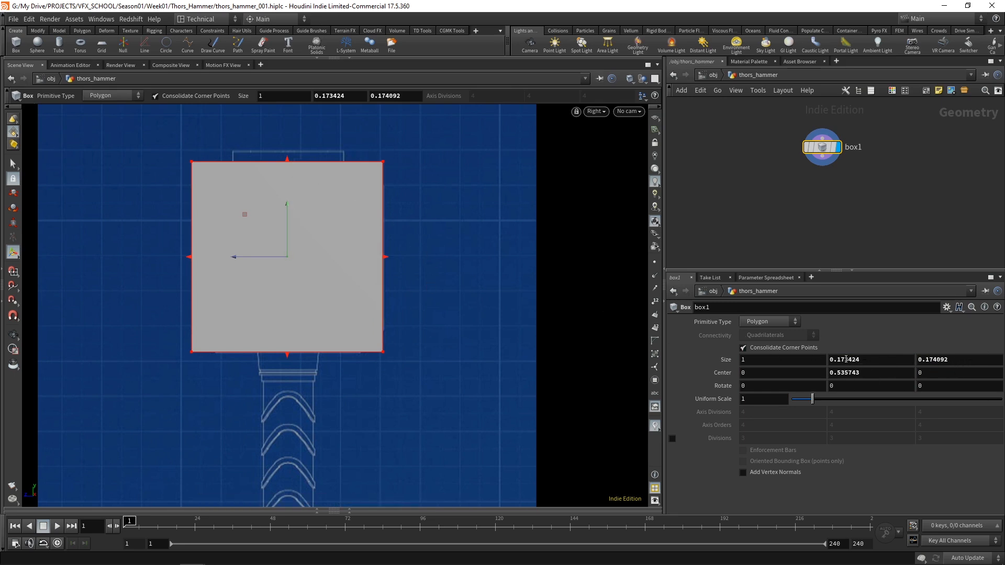
- Set the box's Y and Z sizes to exactly 0.174
left_click_drag(844, 359, 920, 370)
type("4")
left_click_drag(933, 360, 957, 362)
type("4")
key("Return")
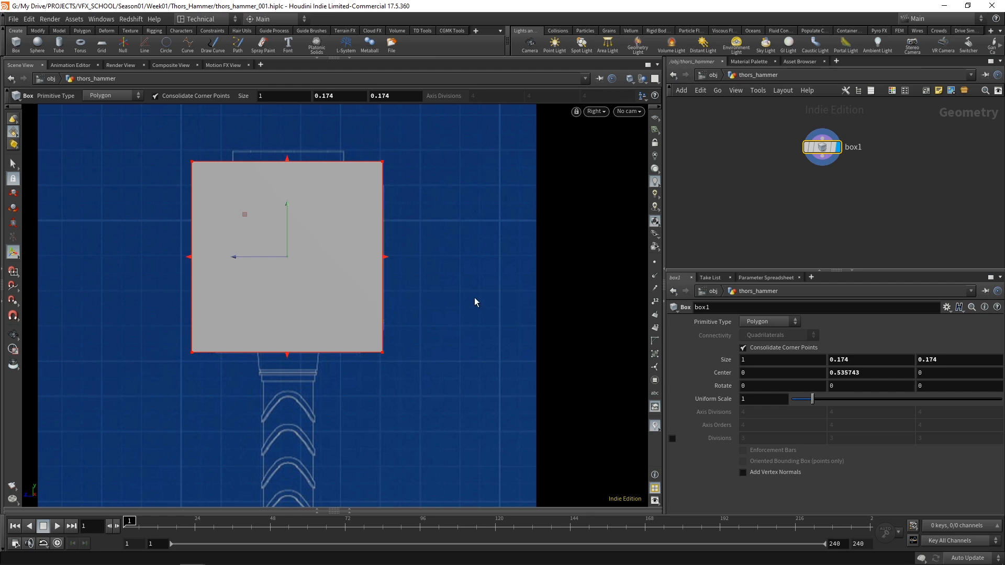
- In the front view, narrow the box symmetrically along X to the blueprint head's central section, about 0.230 wide
key("space+3")
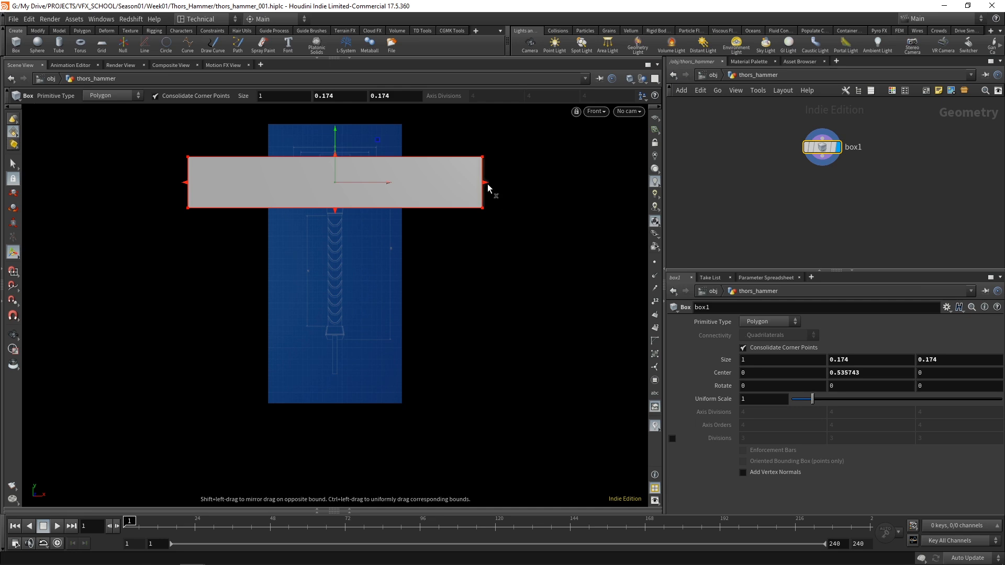
left_click_drag(486, 187, 377, 184, "shift")
right_click_drag(379, 186, 445, 221, "alt")
middle_click_drag(445, 220, 504, 372, "alt")
right_click_drag(504, 372, 465, 229, "alt")
middle_click_drag(466, 231, 561, 283, "alt")
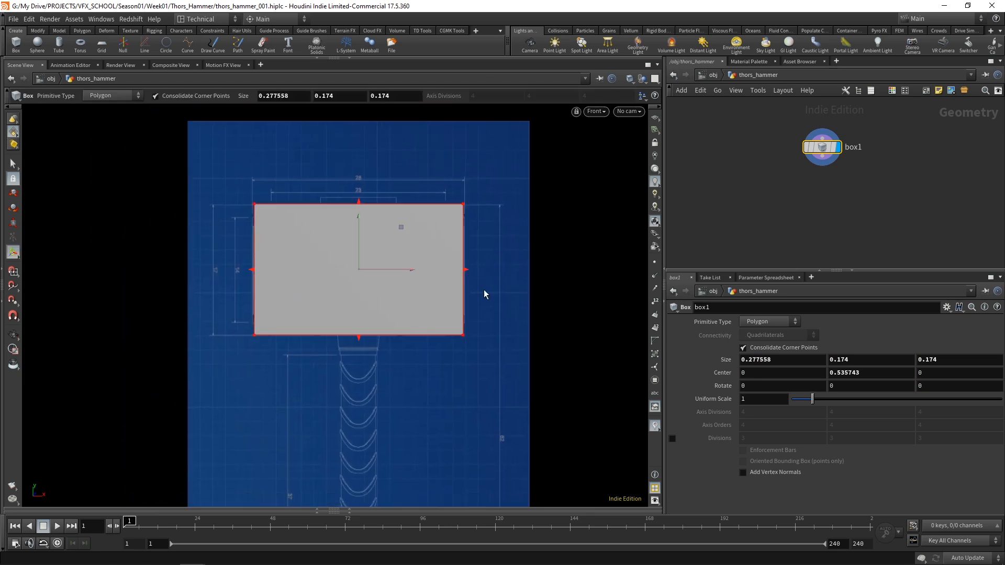
left_click_drag(468, 274, 448, 270, "shift")
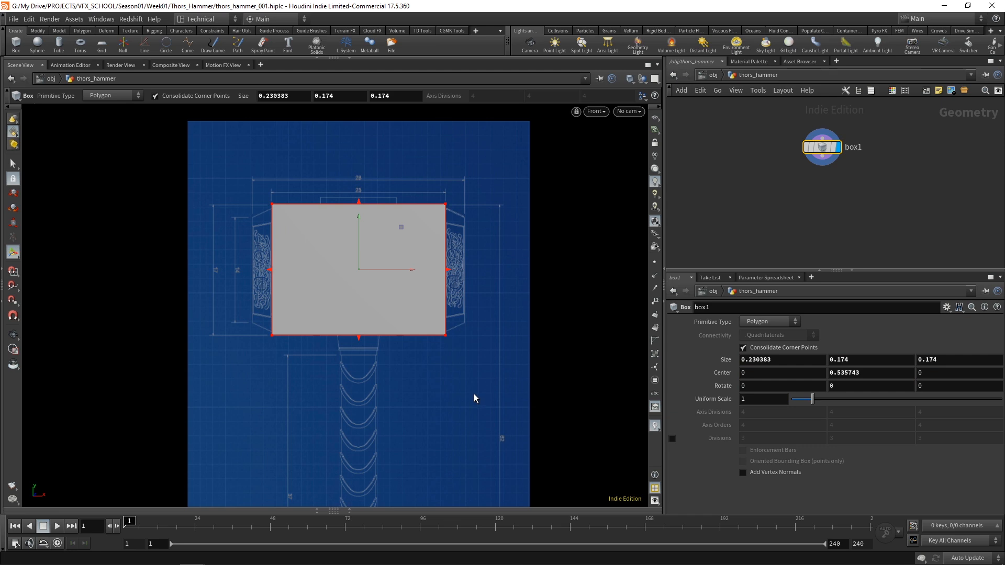
- Inspect the box in perspective and examine the hammer head's cut corners in the Thor_Hammer_Reference_Side.jpg image in XnView
key("space+1")
left_click_drag(522, 315, 497, 323, "alt")
left_click_drag(428, 328, 291, 338, "alt")
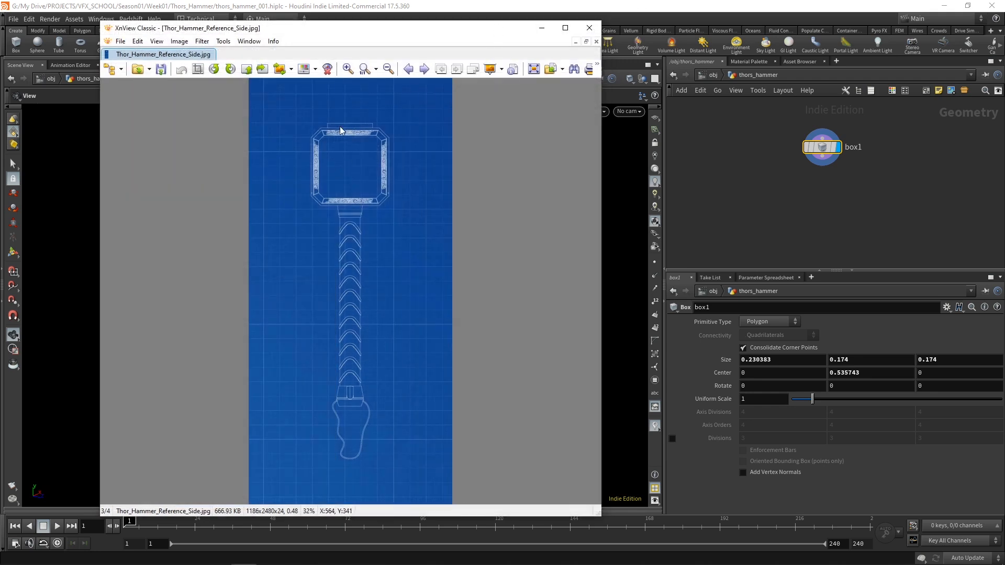
scroll(381, 135, "up", 3)
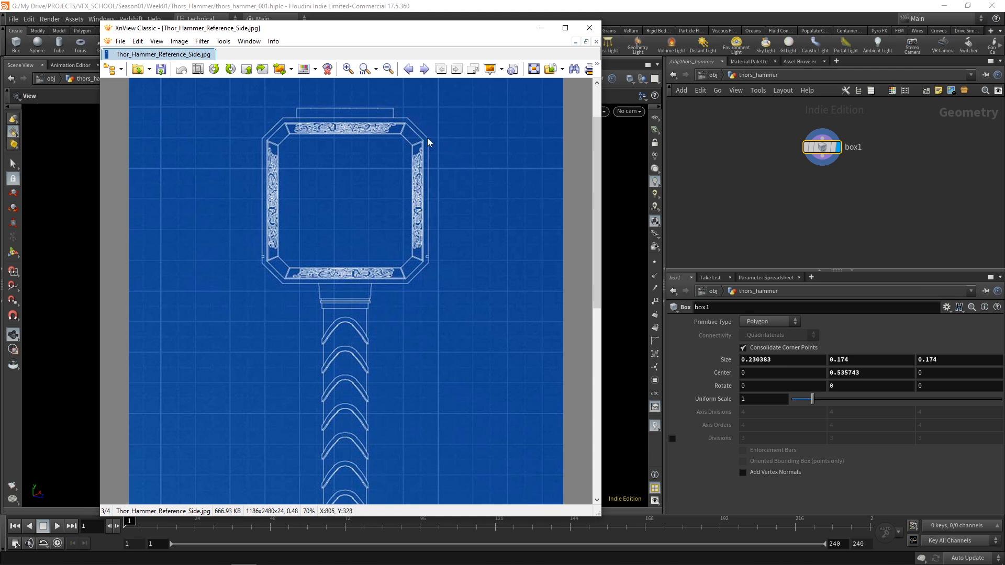
left_click(542, 29)
left_click_drag(493, 233, 473, 287)
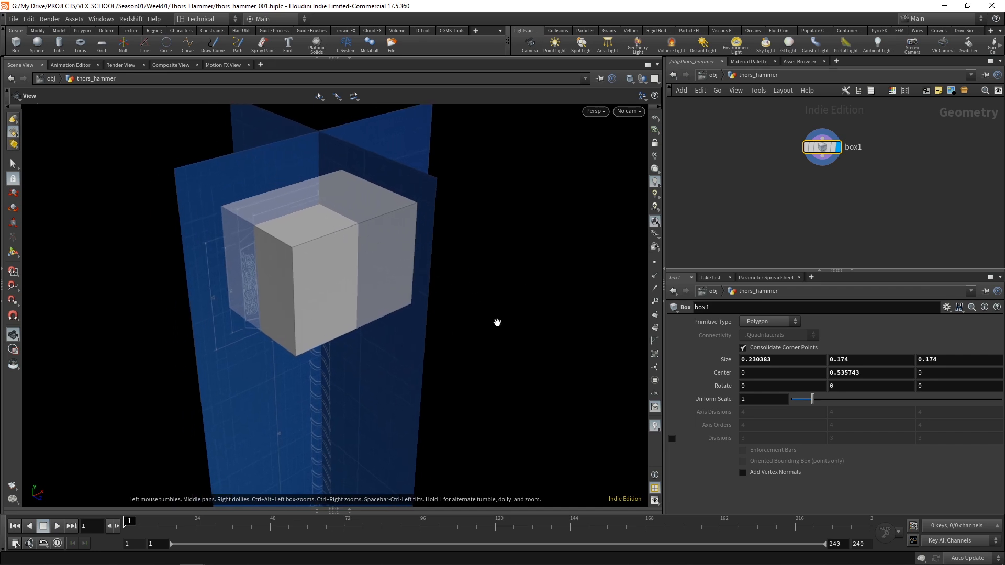
- Select the box's four long edges running along X, on its upper and lower corners
key("s")
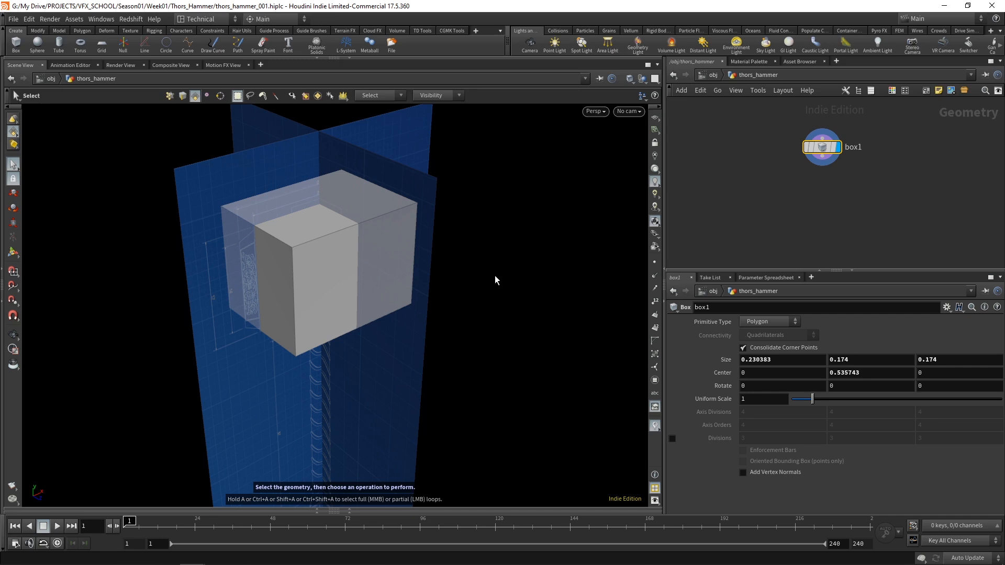
left_click(183, 96)
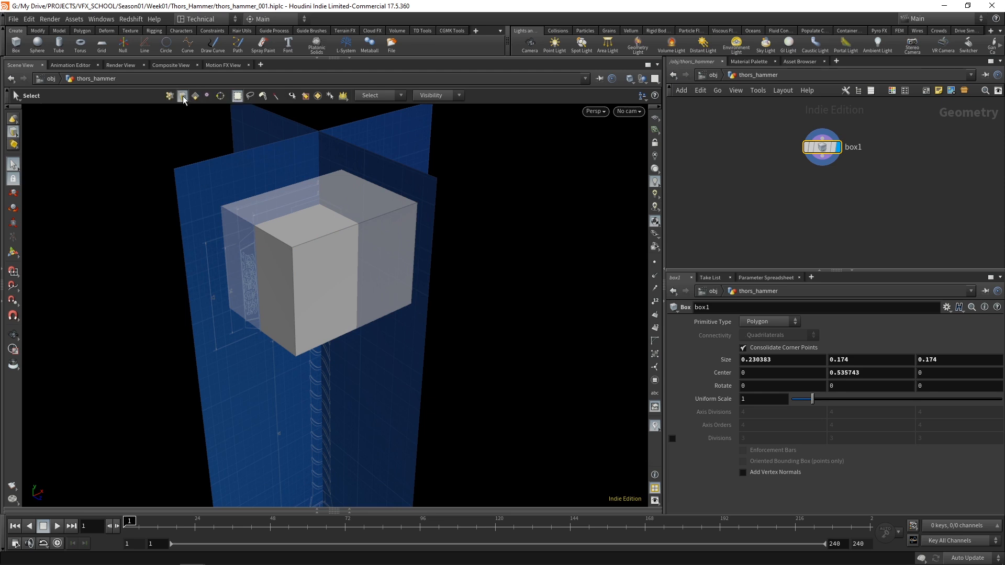
left_click(340, 232)
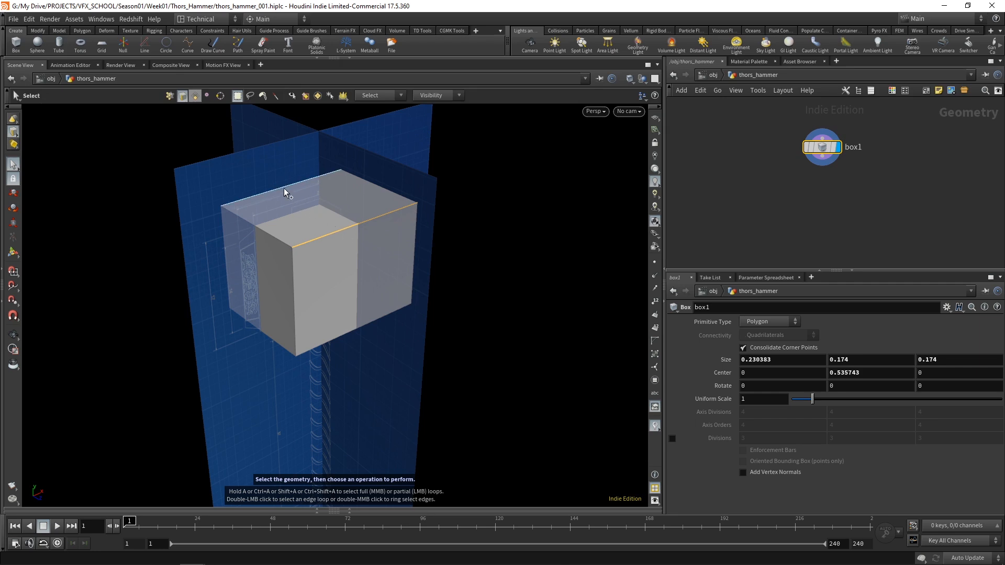
key("shift+a")
middle_click(287, 187, "shift")
mouse_move(391, 345)
left_mouse_down("alt")
mouse_move(464, 334)
mouse_move(517, 266)
mouse_move(347, 273)
mouse_move(361, 330)
mouse_move(399, 352)
left_mouse_up("alt")
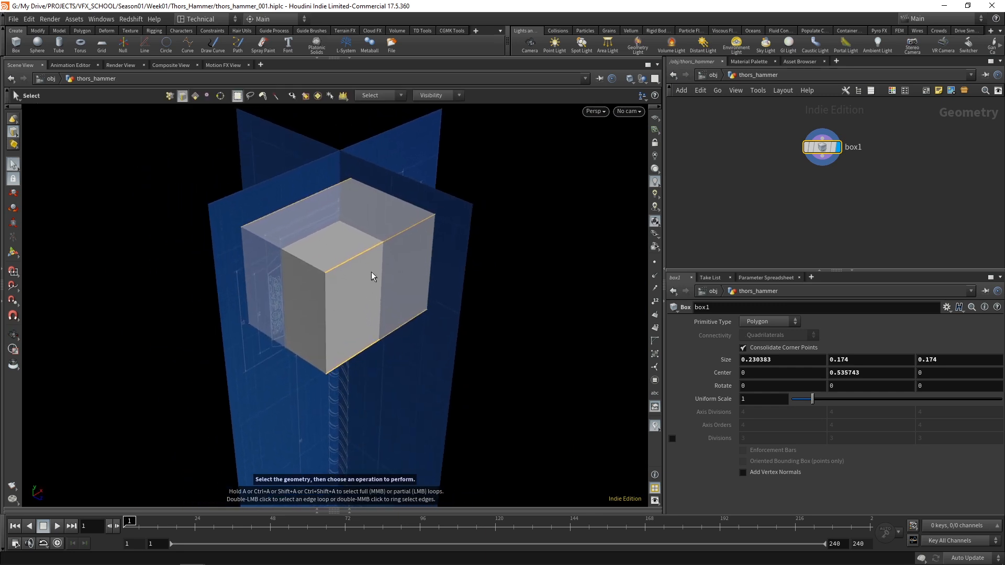
left_click_drag(456, 338, 422, 359, "alt")
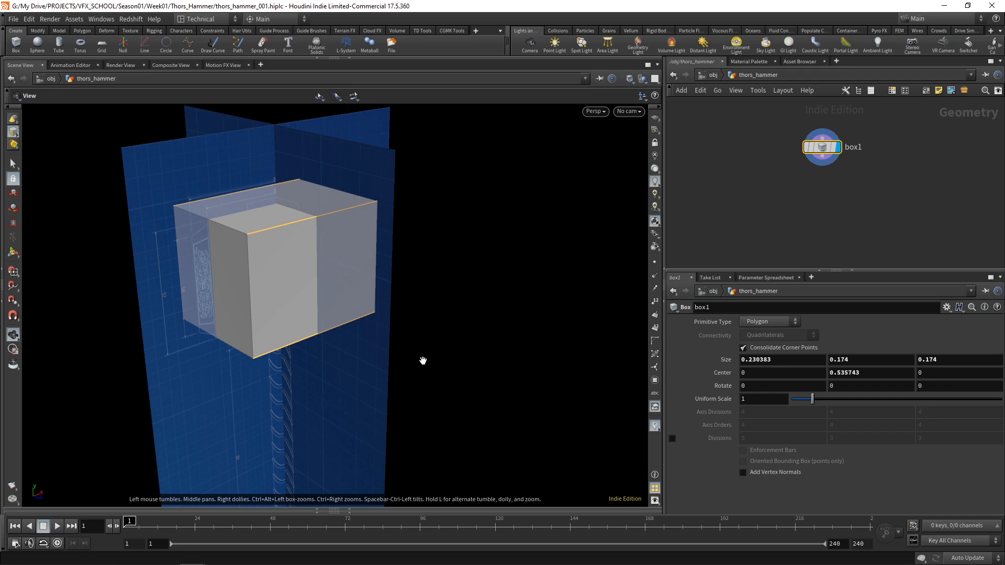
middle_click_drag(403, 379, 426, 392, "alt")
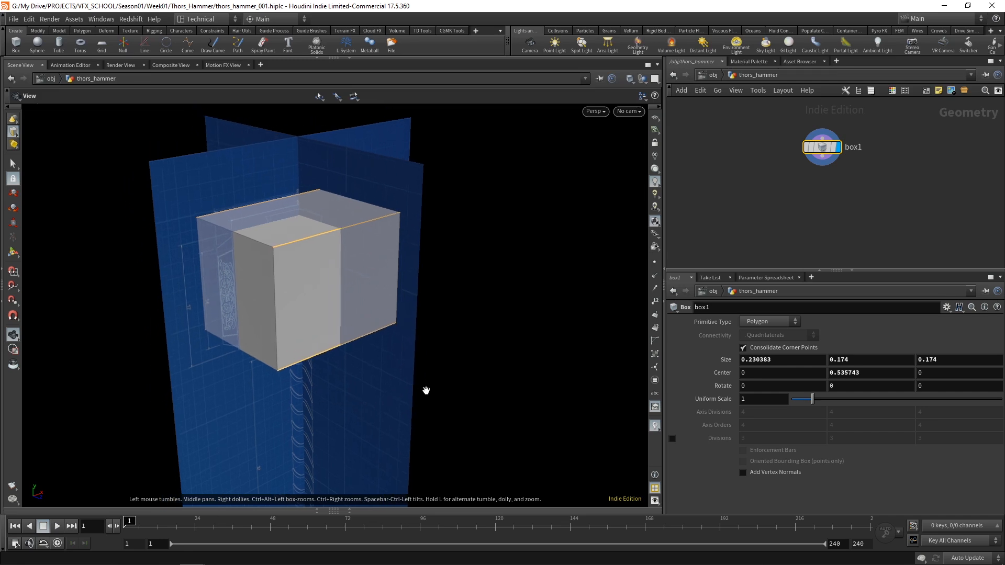
- Apply a PolyBevel to the four selected long edges of the box
key("s")
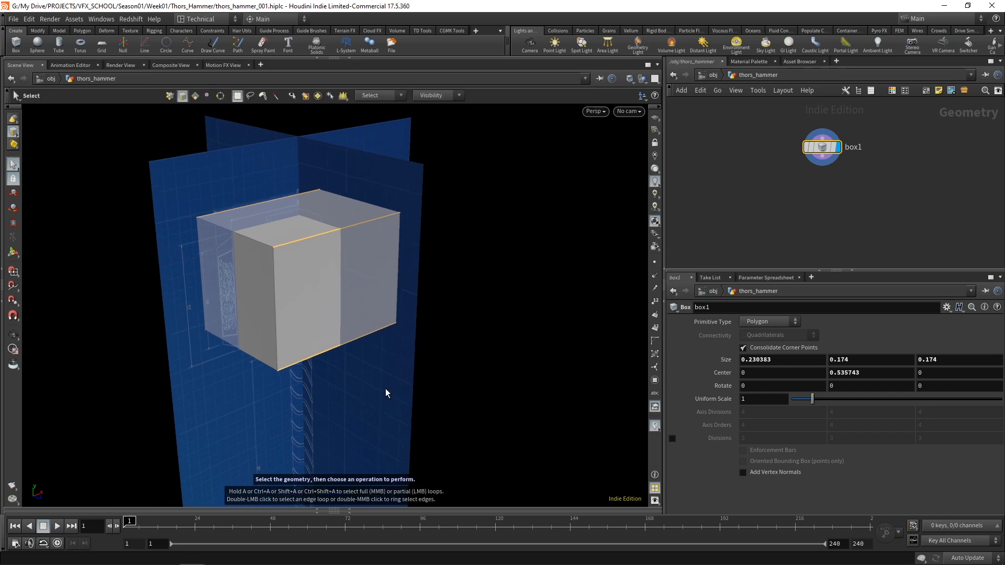
left_click(287, 19)
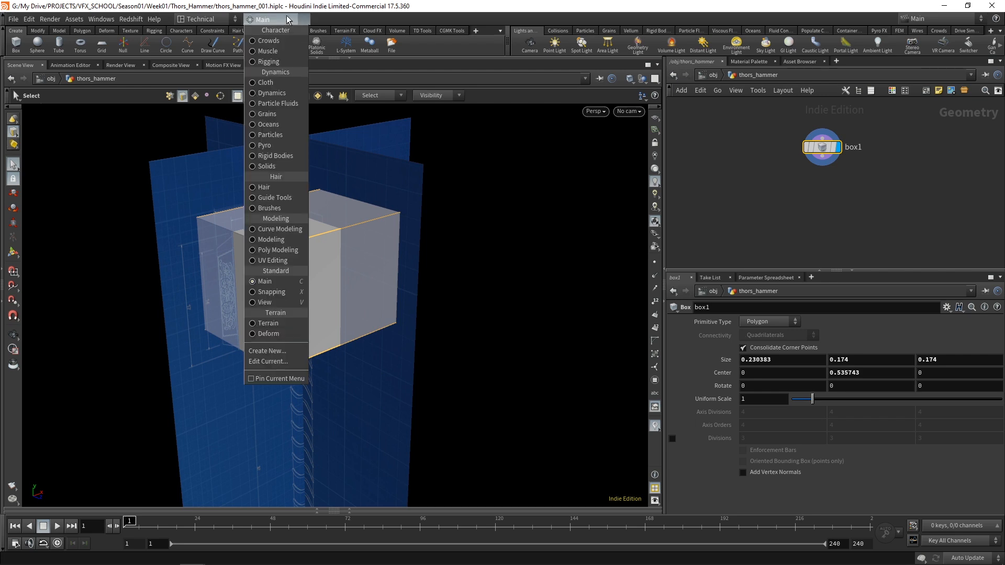
left_click(287, 19)
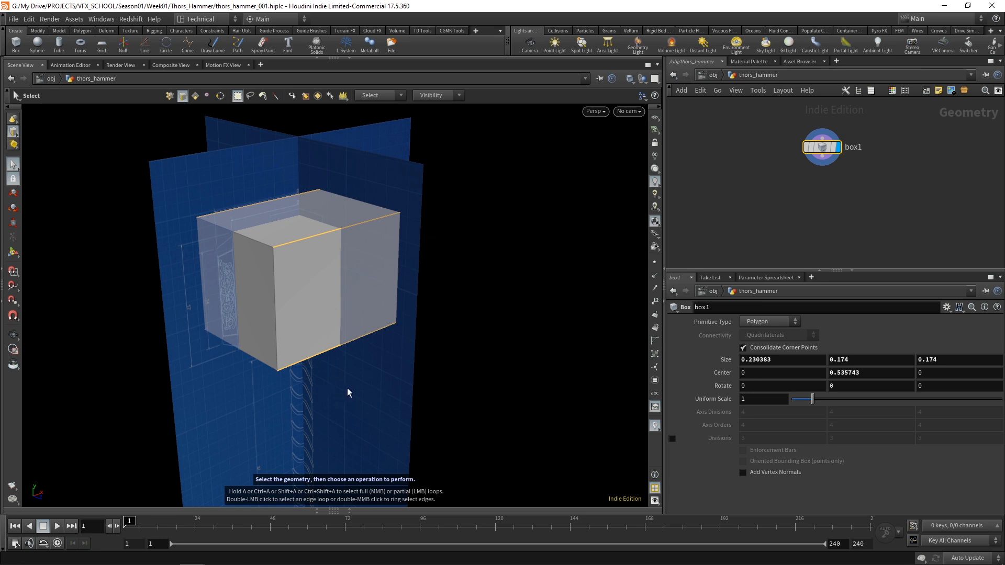
key("c")
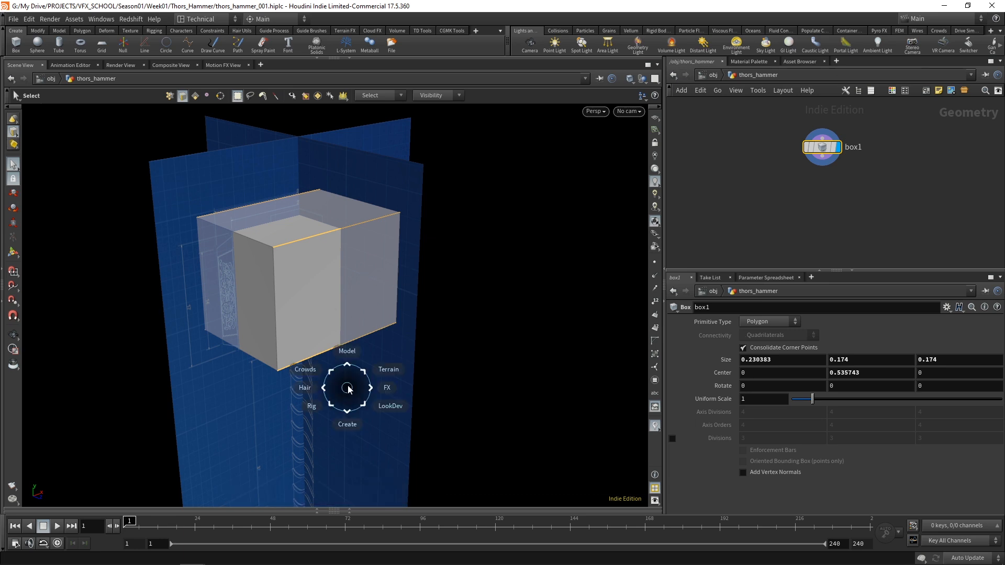
left_click(347, 352)
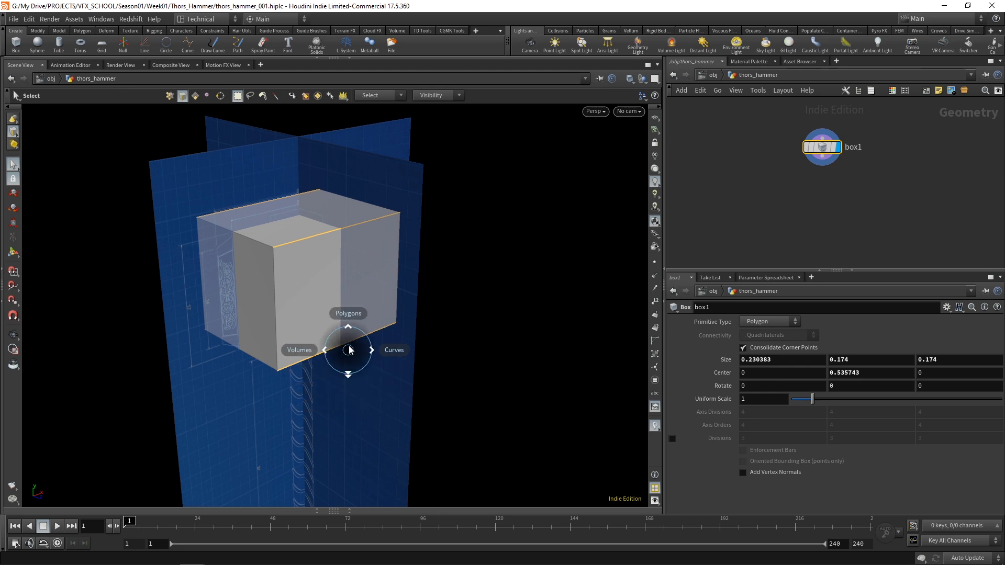
left_click(350, 315)
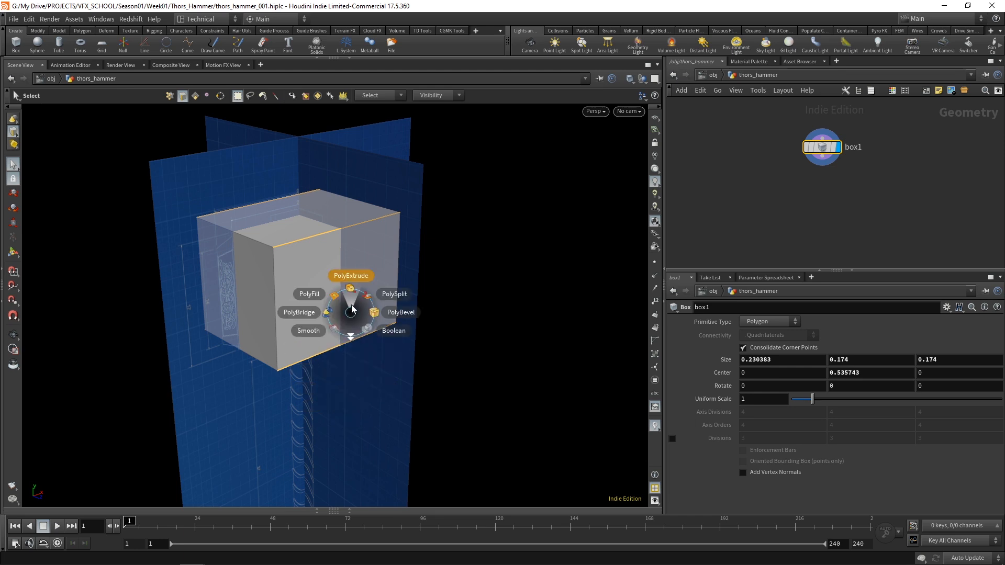
left_click(406, 313)
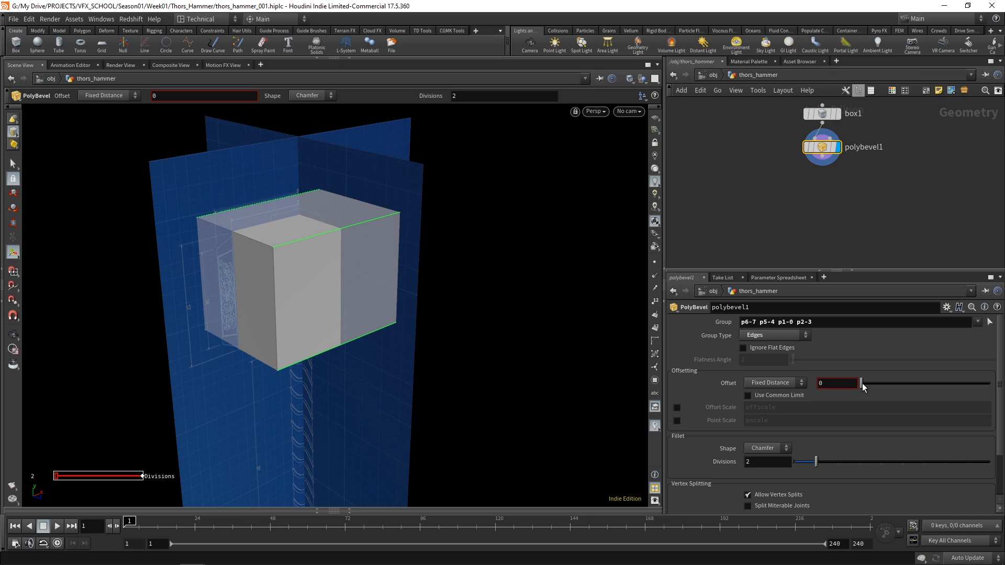
- Set the bevel offset to 0.024, checking the cut corners against the side blueprint in the right view
left_click_drag(862, 387, 865, 386)
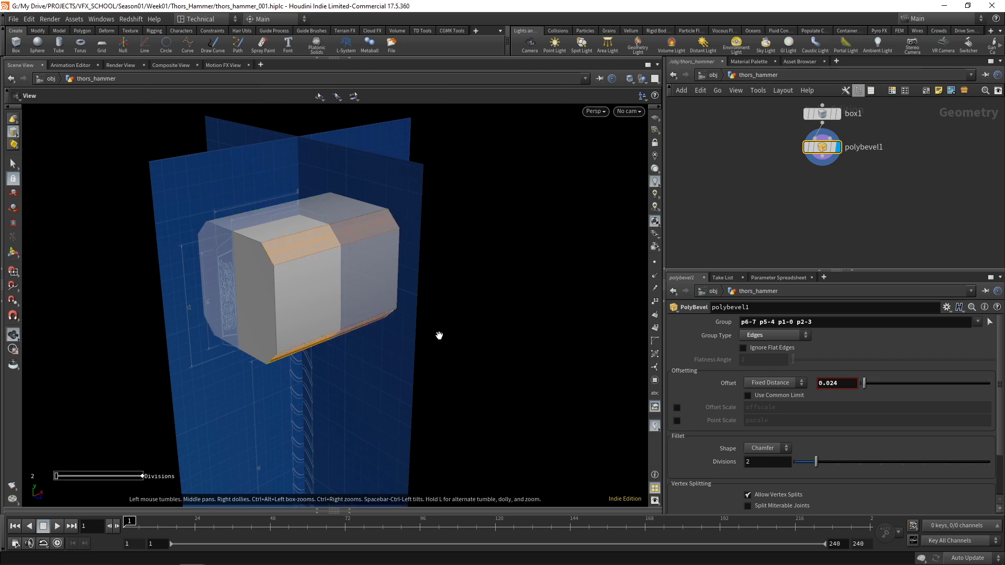
key("space+4")
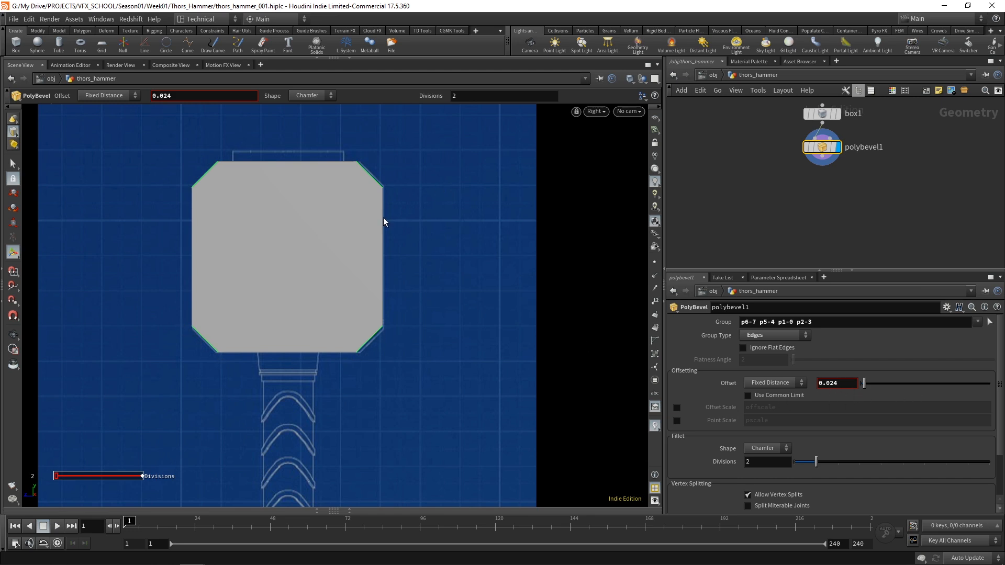
key("Escape")
key("space+1")
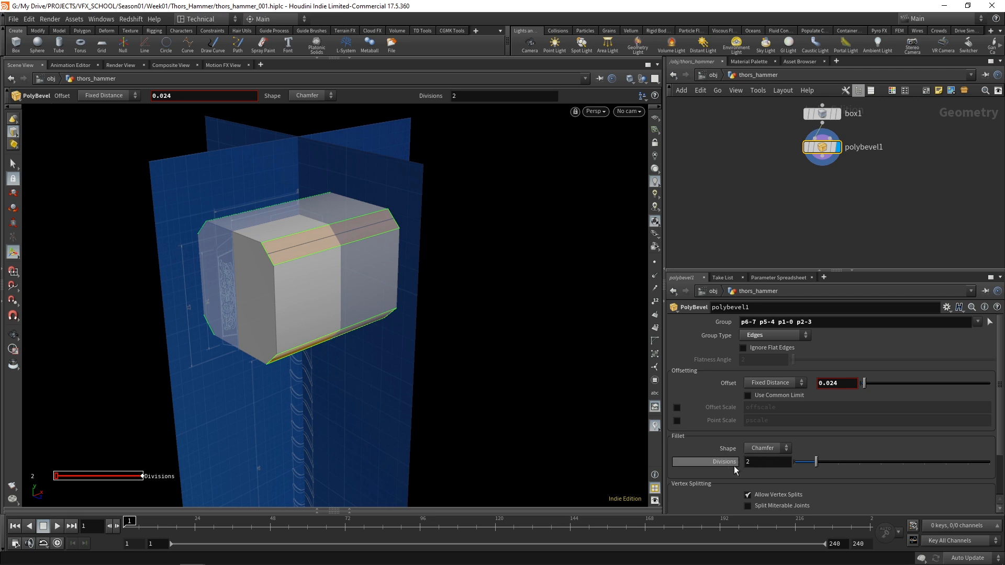
- Set the bevel's divisions to 1 and inspect the chamfered hammer head in perspective
left_click_drag(815, 461, 799, 463)
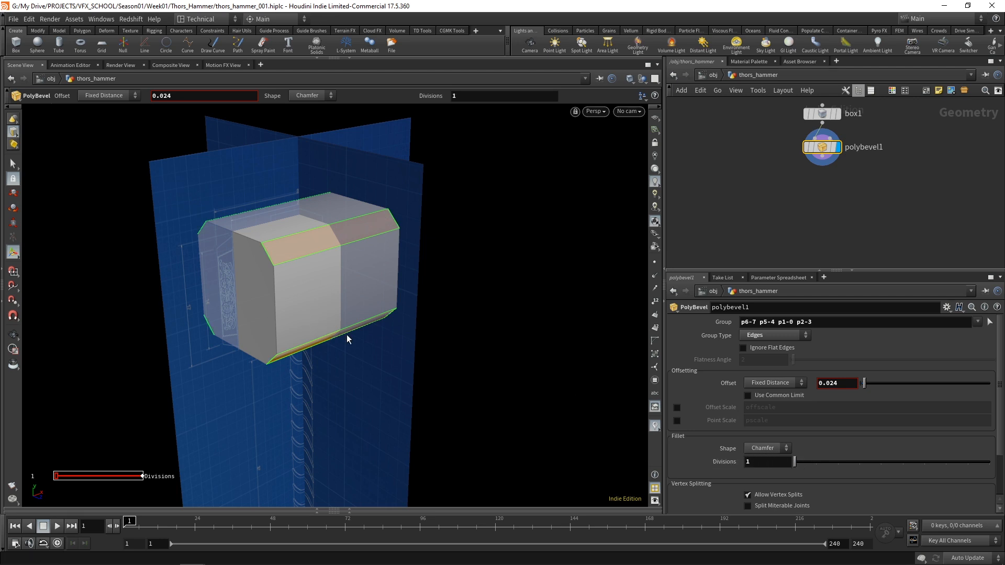
key("Escape")
mouse_move(330, 372)
left_mouse_down()
mouse_move(365, 363)
mouse_move(330, 361)
mouse_move(344, 365)
left_mouse_up()
key("Return")
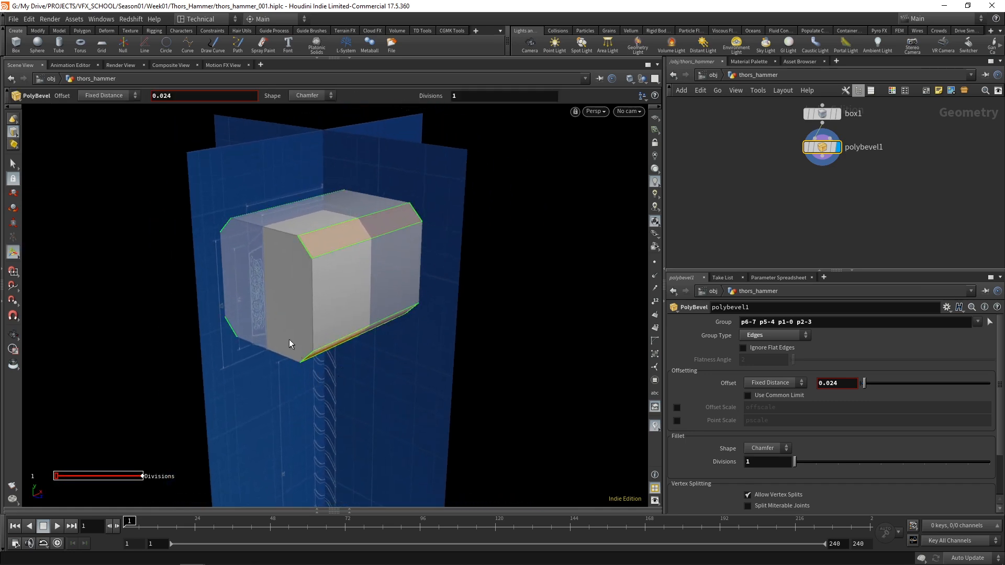
key("Escape")
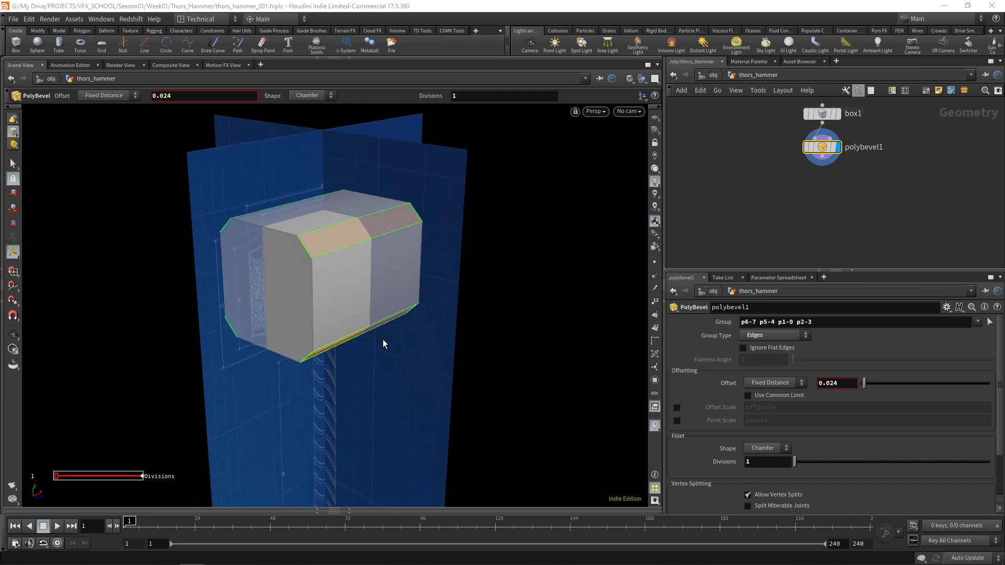
- Examine the hammer head's borders in Thor_Hammer_Reference_Side.jpg and Thor_Hammer_Reference.jpg in XnView, and return to Houdini
key("alt+Tab")
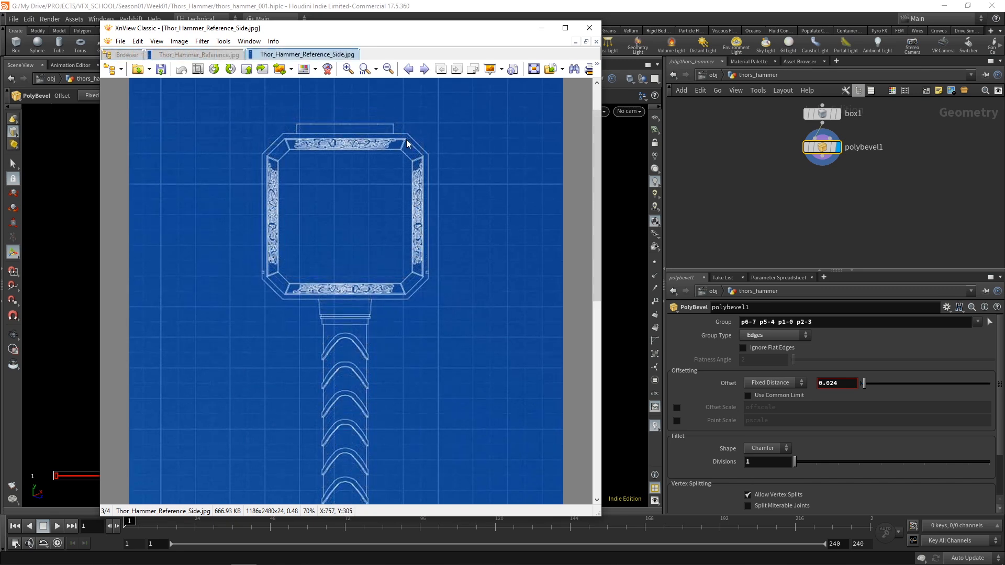
left_click(195, 55)
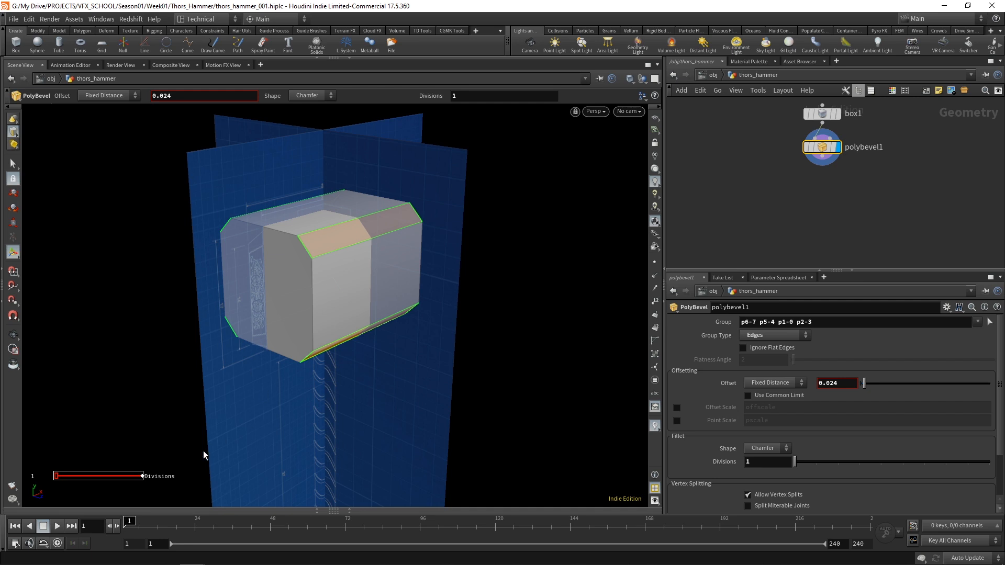
mouse_move(829, 156)
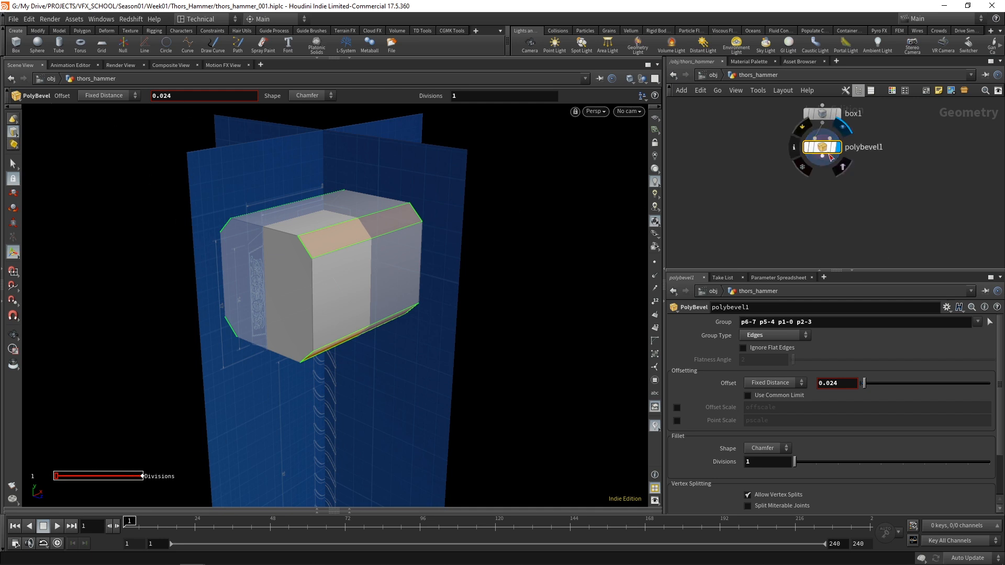
key("Escape")
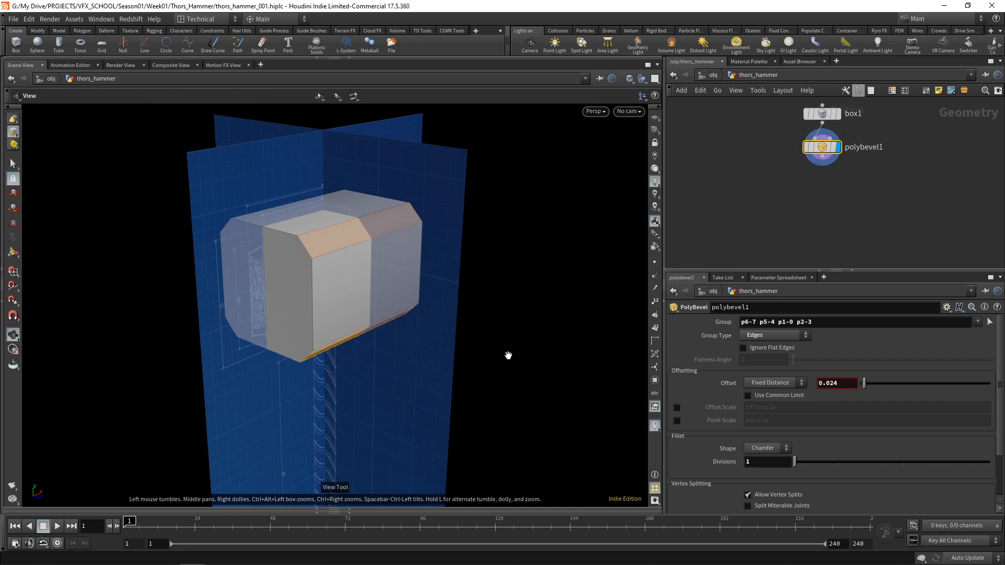
- Select the two octagonal end faces at opposite ends of the hammer head
key("s")
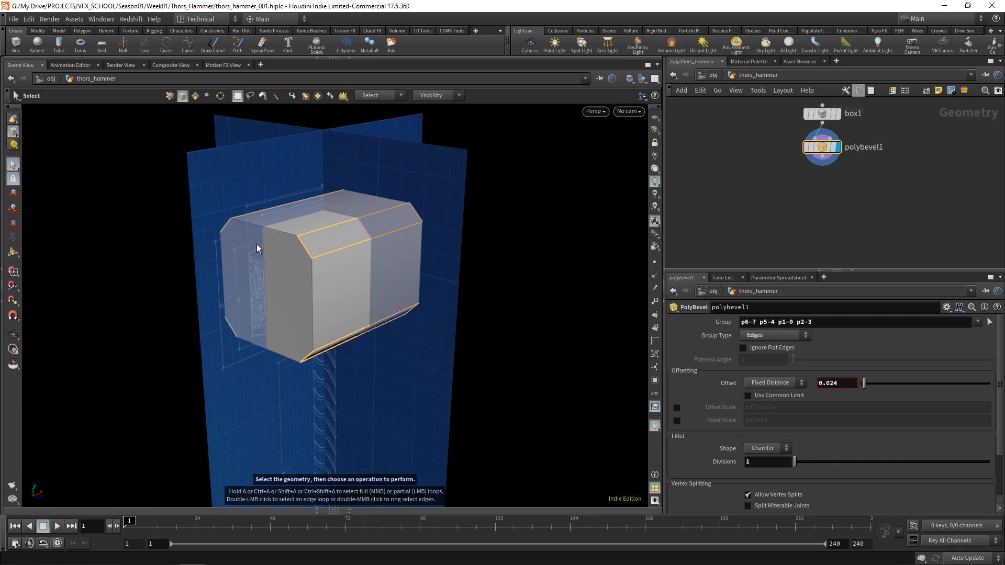
left_click(195, 95)
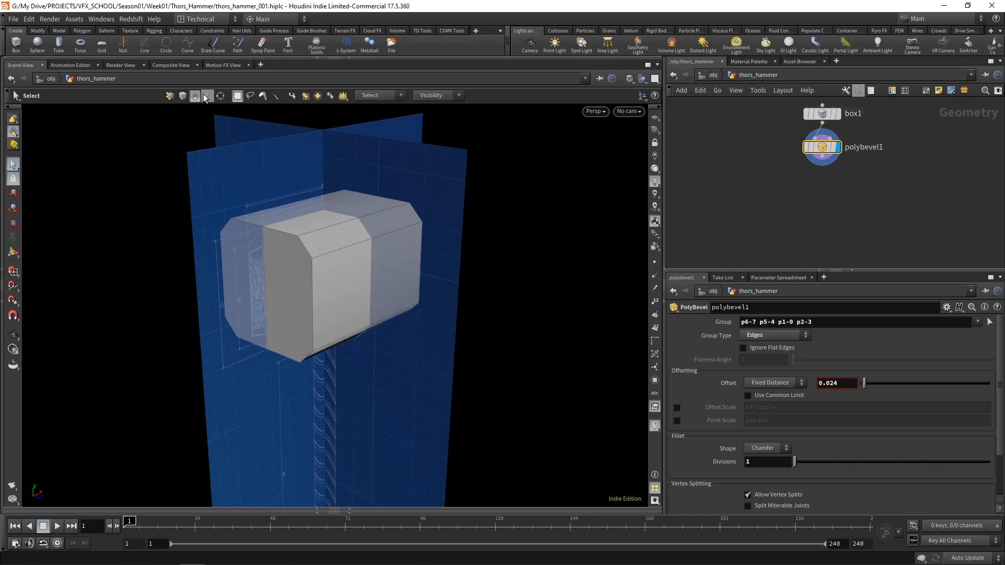
left_click(286, 278)
middle_click_drag(494, 318, 442, 324, "alt")
left_click_drag(442, 325, 467, 404)
key("s")
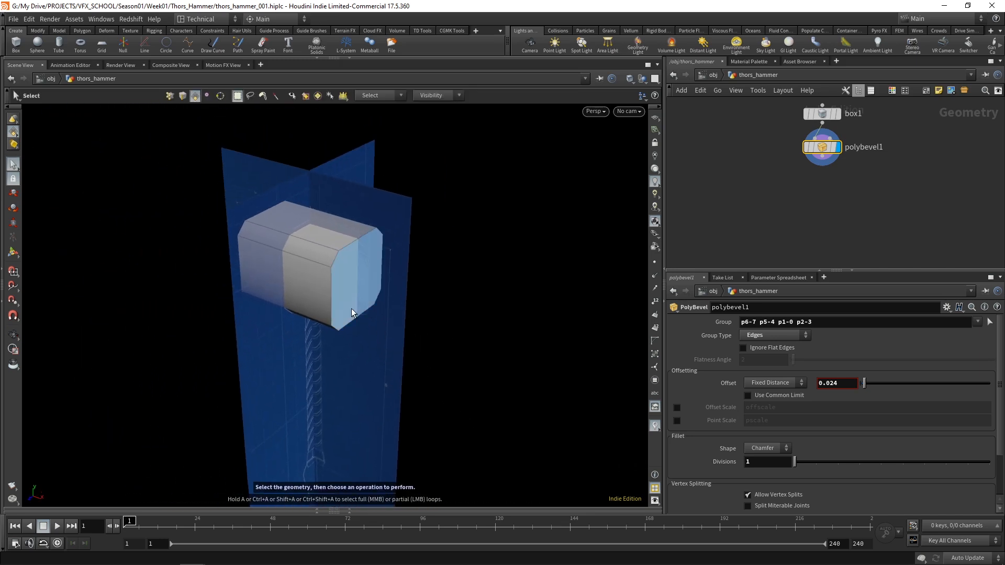
left_click(346, 274)
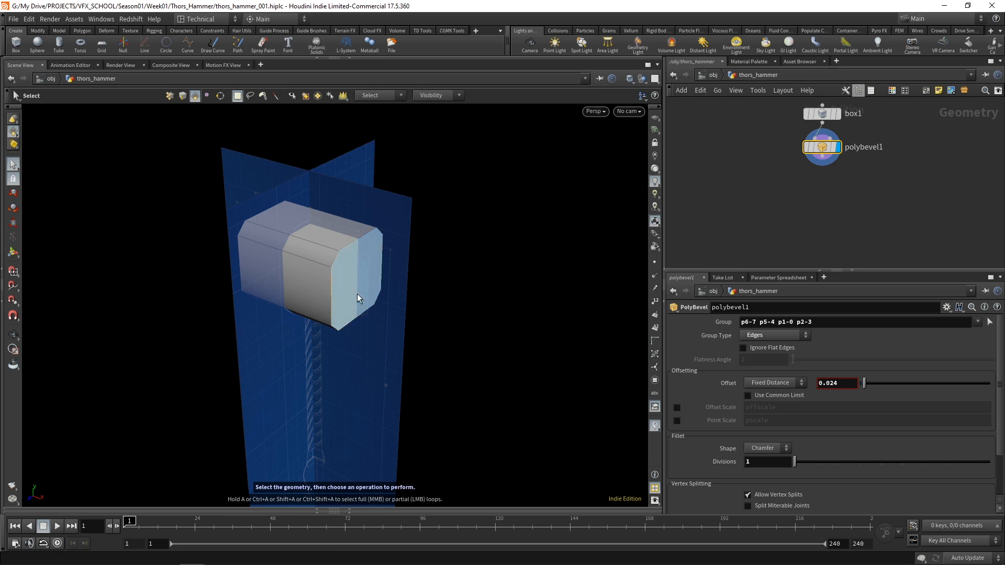
middle_click_drag(244, 383, 249, 388, "alt")
left_click_drag(249, 389, 386, 378, "alt")
middle_click_drag(425, 397, 384, 354, "alt")
right_click_drag(383, 354, 388, 338, "alt")
middle_click_drag(388, 339, 390, 397, "alt")
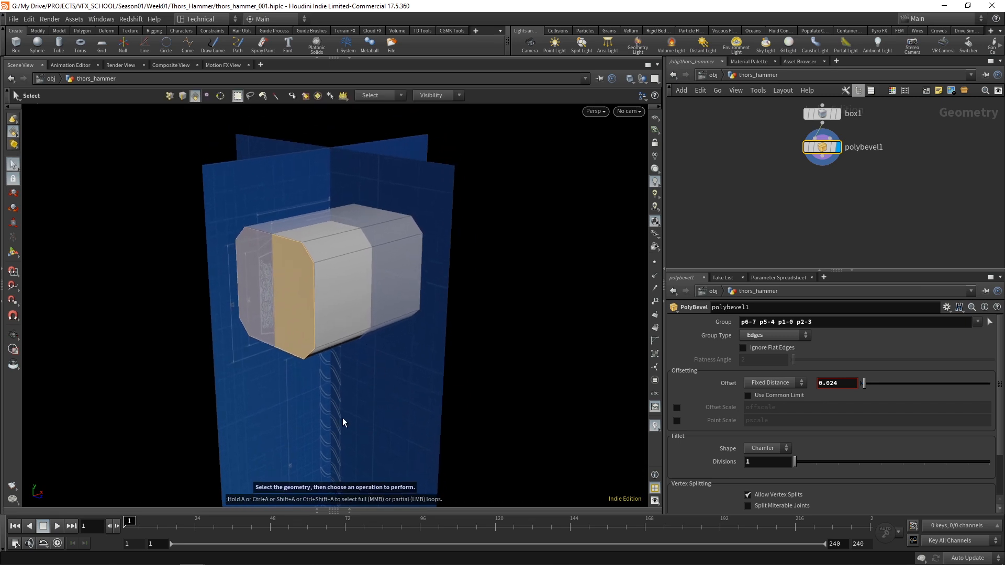
- Apply a PolyExtrude to the two selected end faces
key("c")
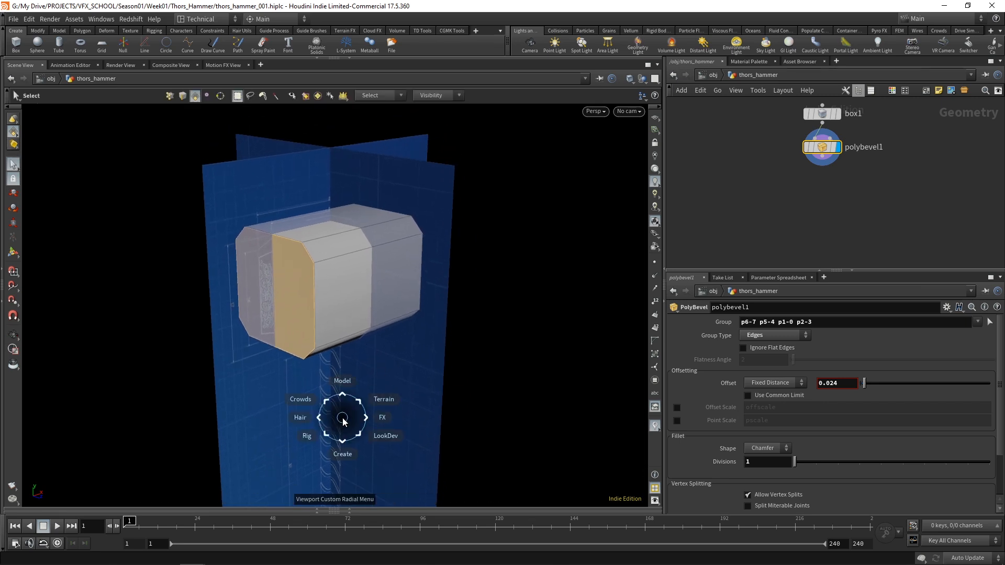
left_click(333, 343)
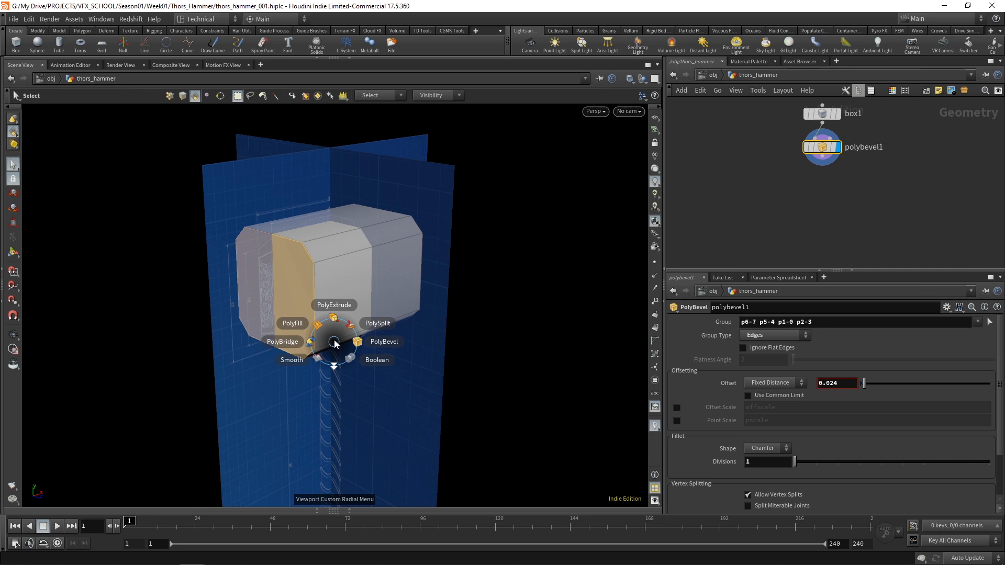
left_click(338, 306)
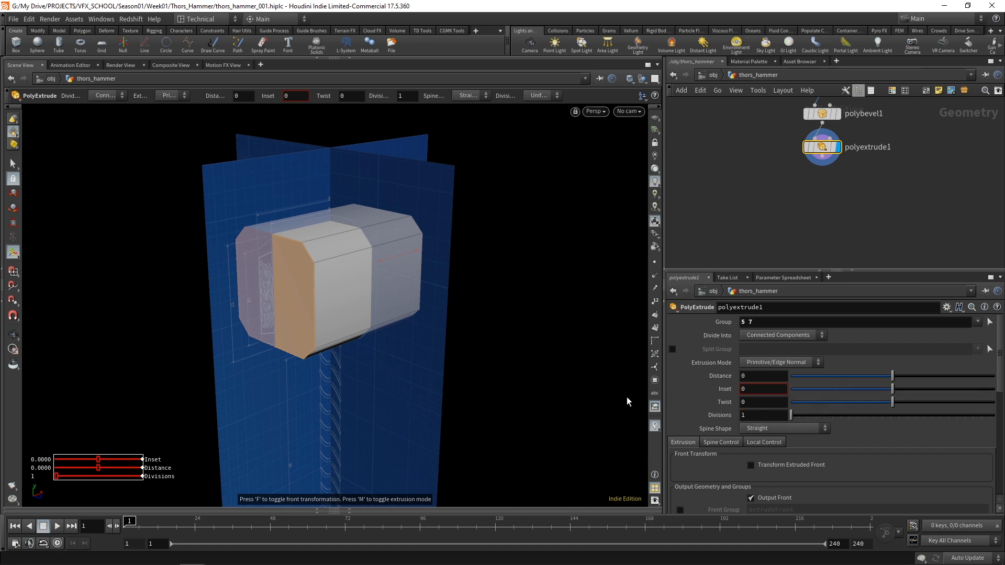
- Set the end faces' extrusion inset to 0.005 to form a narrow border, and inspect it up close
left_click_drag(419, 389, 388, 413, "alt")
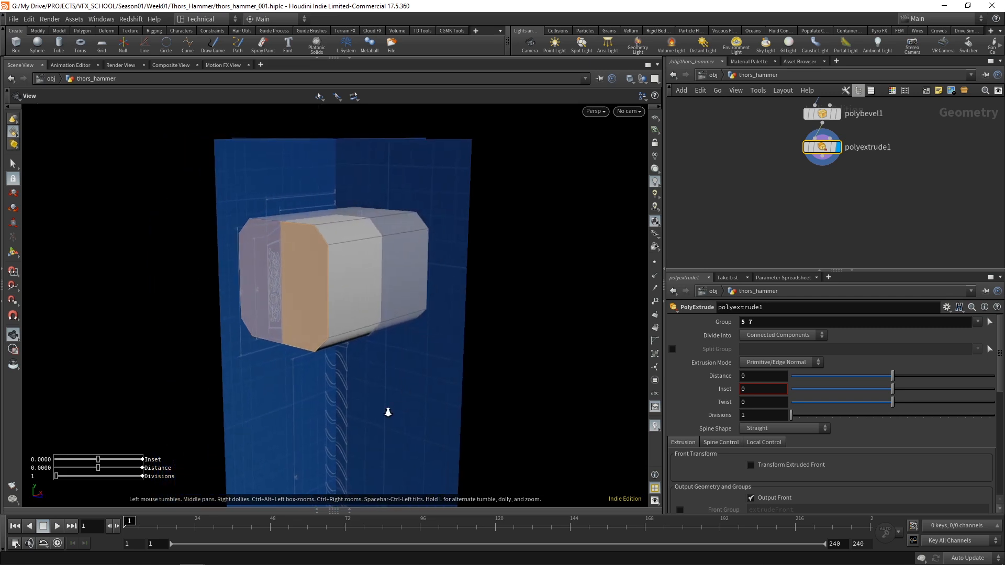
right_click_drag(387, 412, 412, 312)
middle_click_drag(366, 214, 471, 356)
right_click_drag(471, 355, 468, 265)
middle_click_drag(313, 236, 366, 314)
right_click_drag(366, 314, 278, 197)
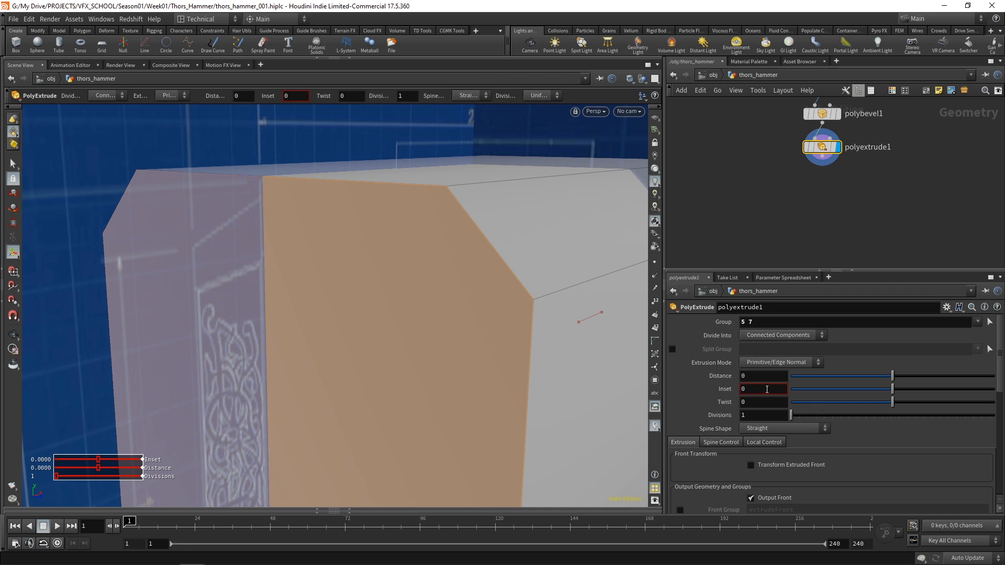
middle_click_drag(759, 389, 790, 420)
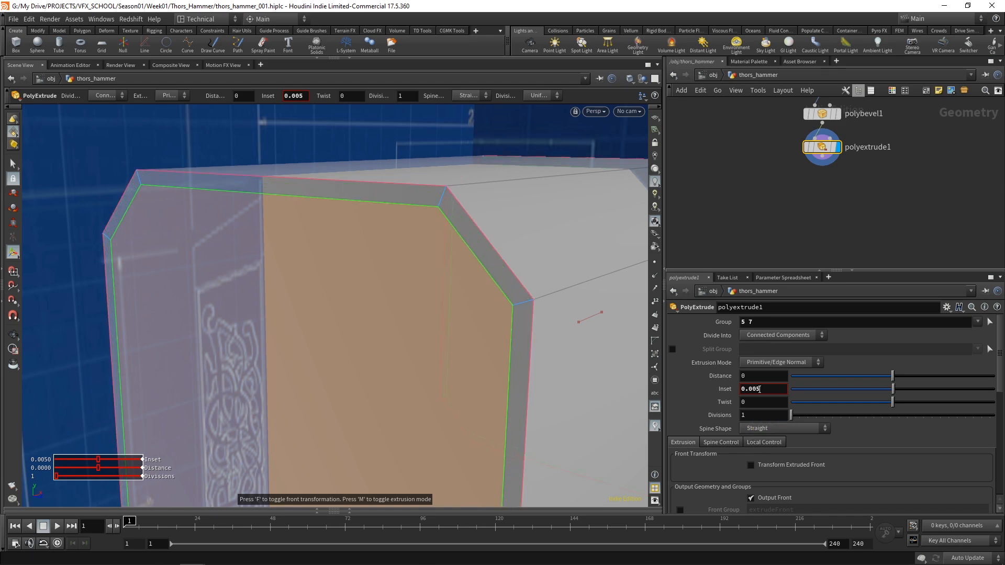
key("Escape")
left_click_drag(382, 269, 382, 299)
scroll(348, 299, "down", 8)
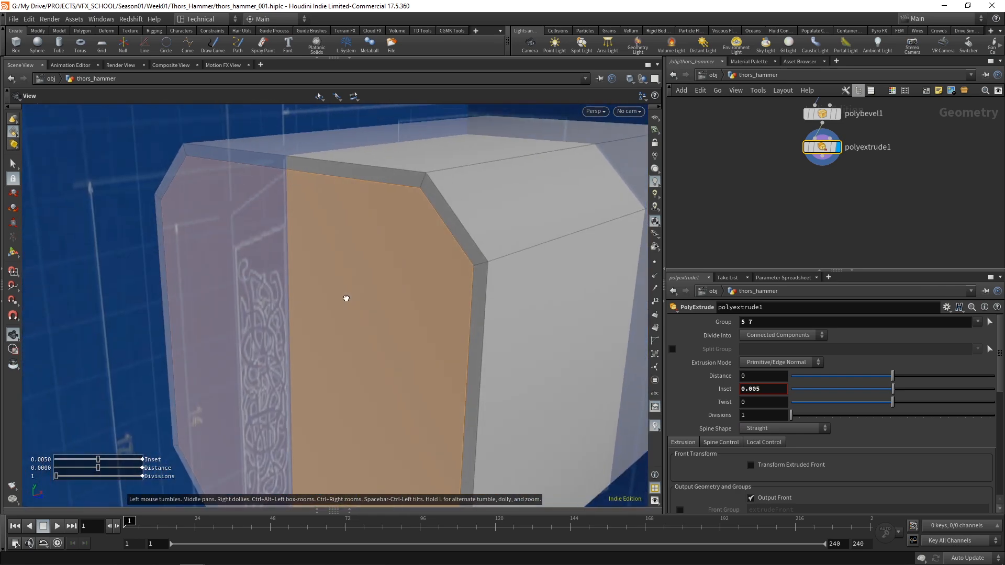
- Apply another PolyExtrude to the inset end faces and extrude them outward by a distance of 0.015
left_click_drag(331, 336, 298, 374)
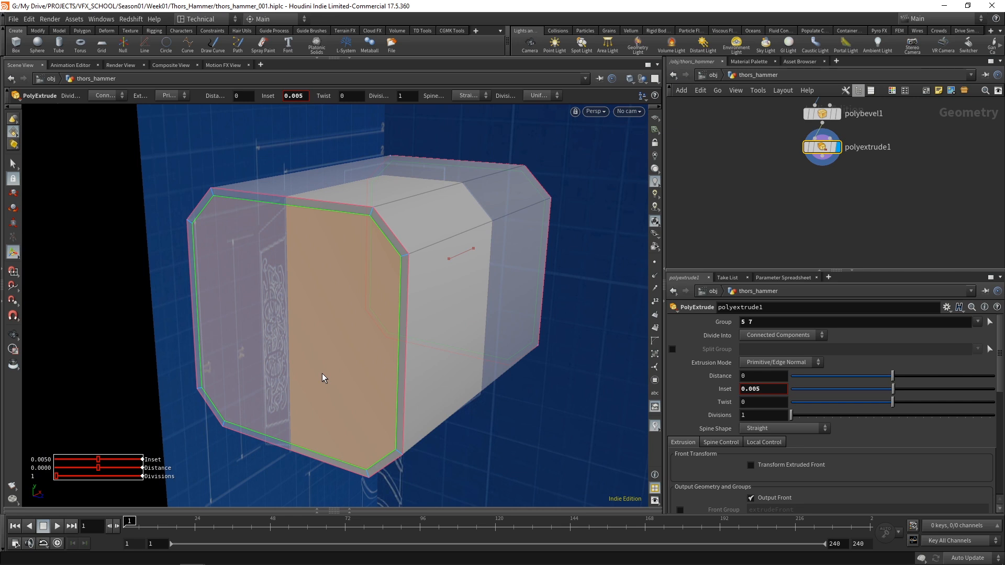
key("q")
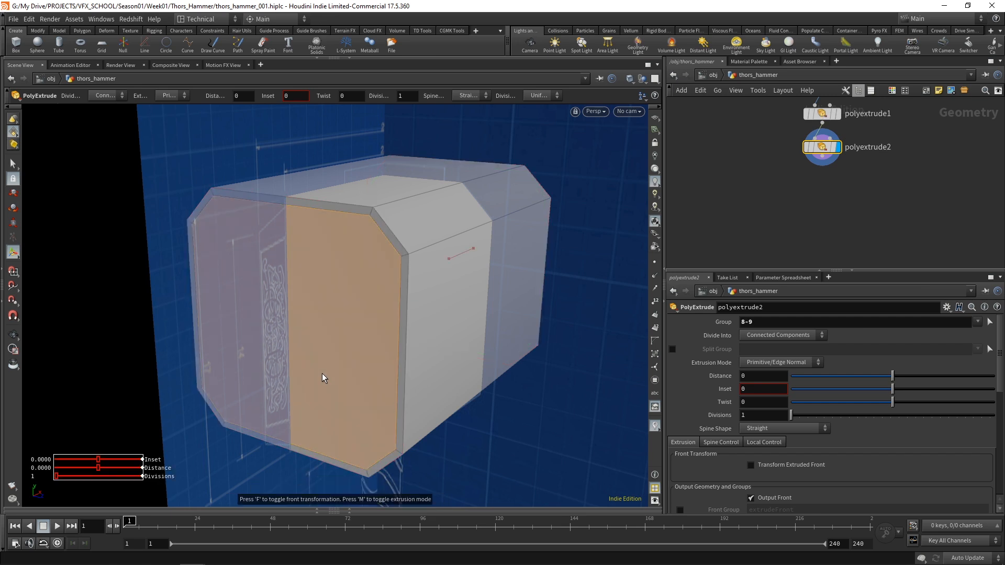
mouse_move(826, 135)
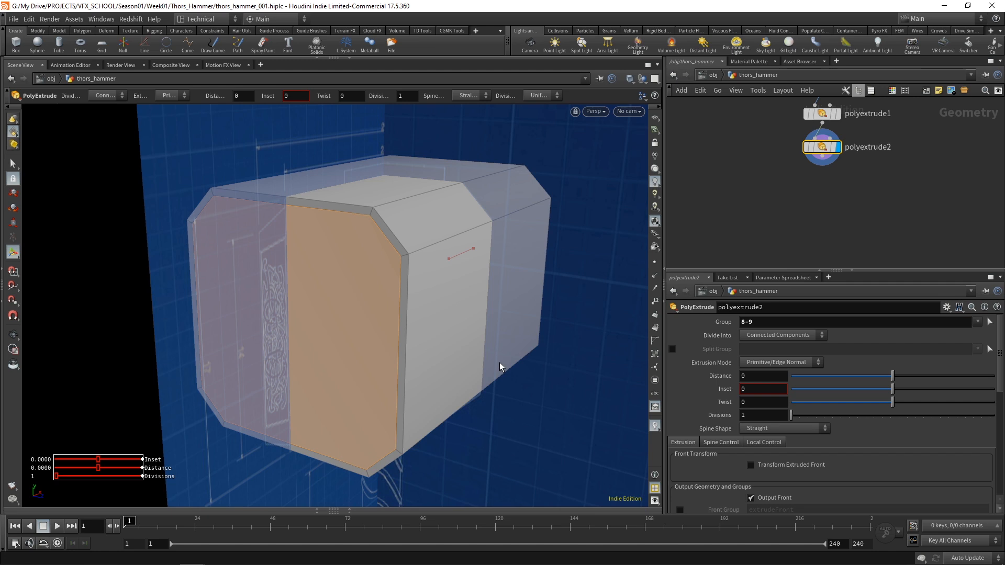
left_click_drag(892, 376, 893, 373)
key("Escape")
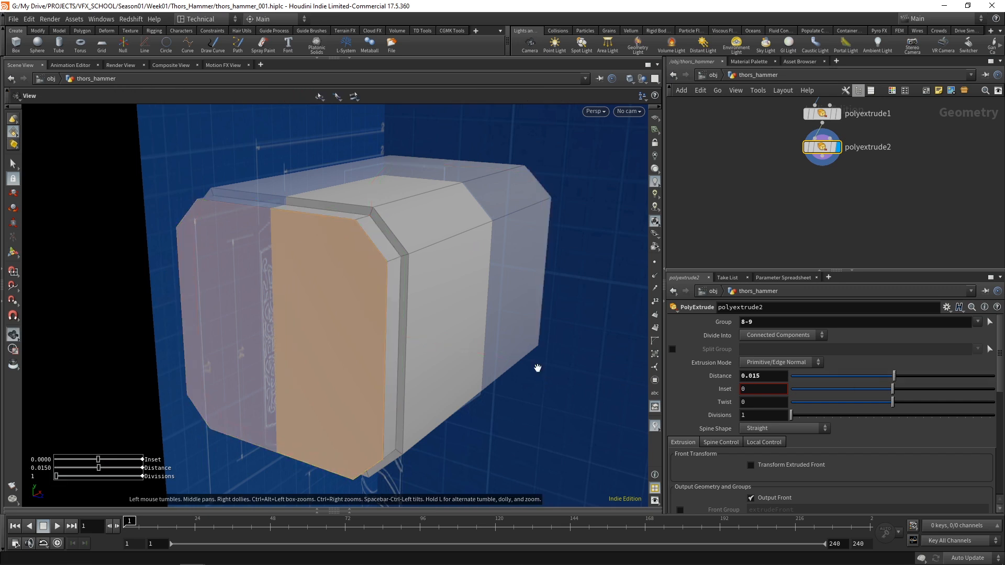
left_click_drag(527, 375, 465, 378)
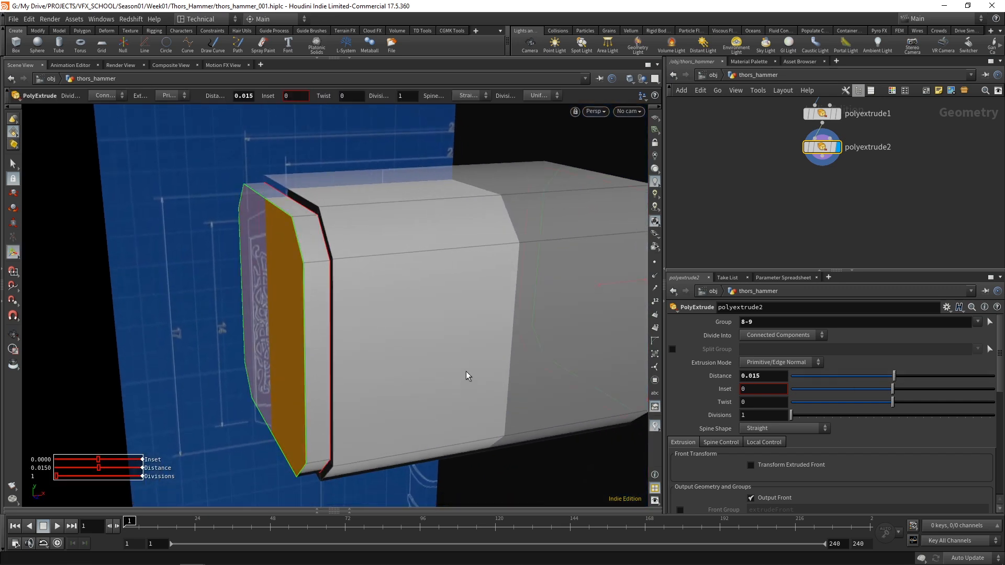
- Compare the end extrusions with the blueprint in the front view and set their distance to 0.026, matching the outer width line
key("space+3")
right_click_drag(357, 345, 352, 202)
middle_click_drag(355, 265, 431, 346)
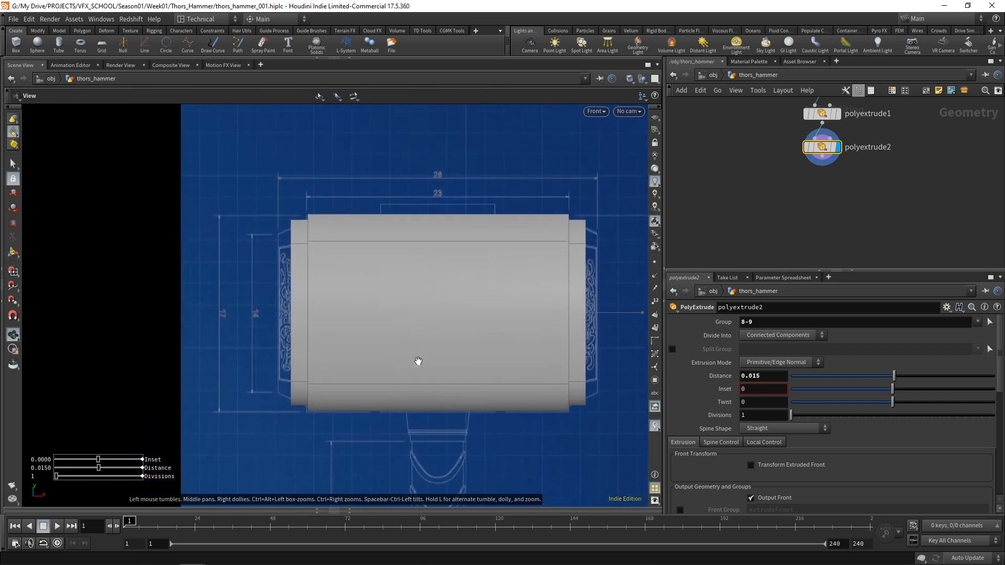
right_click_drag(374, 363, 368, 293)
right_click_drag(383, 348, 388, 321)
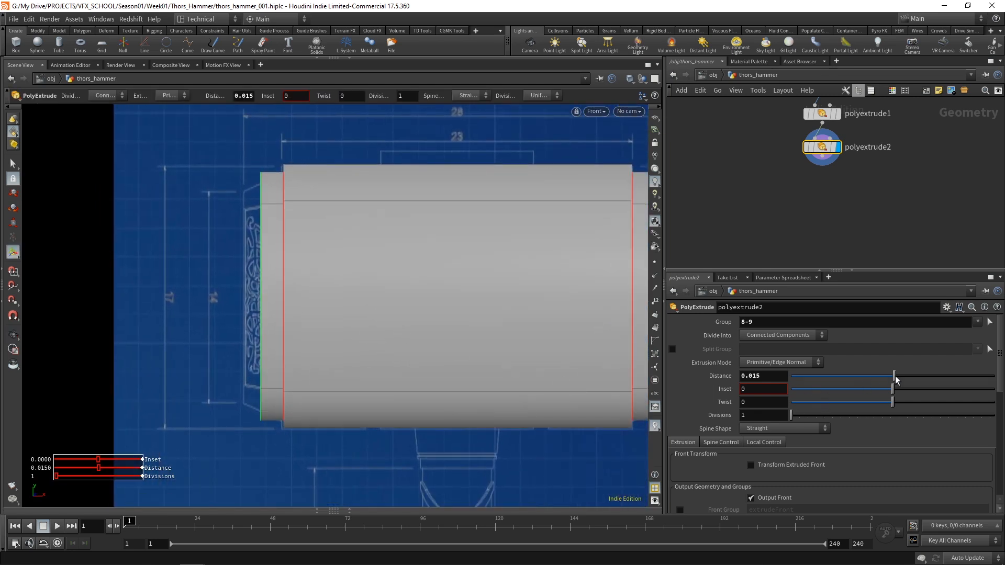
left_click_drag(894, 379, 896, 380)
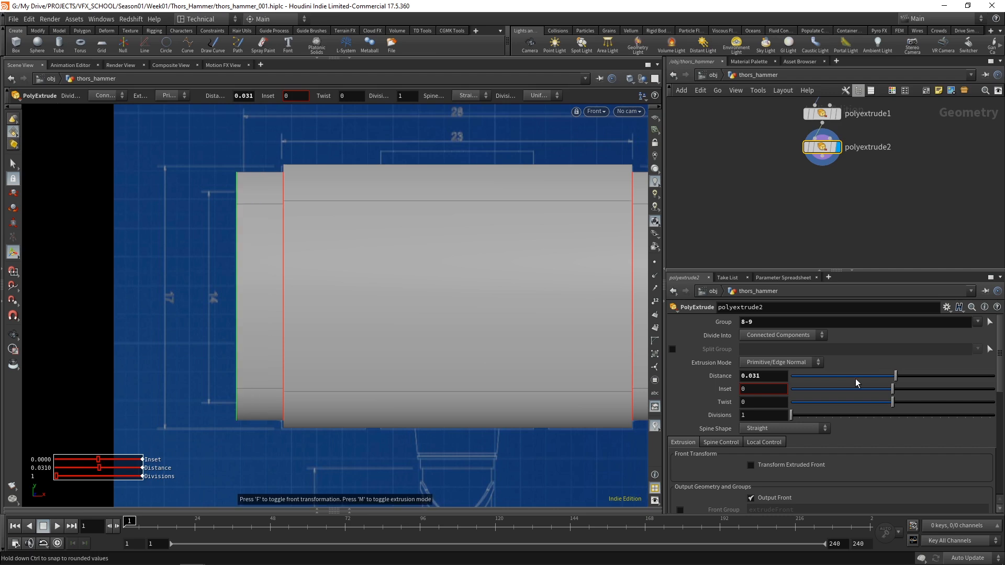
middle_click(767, 375)
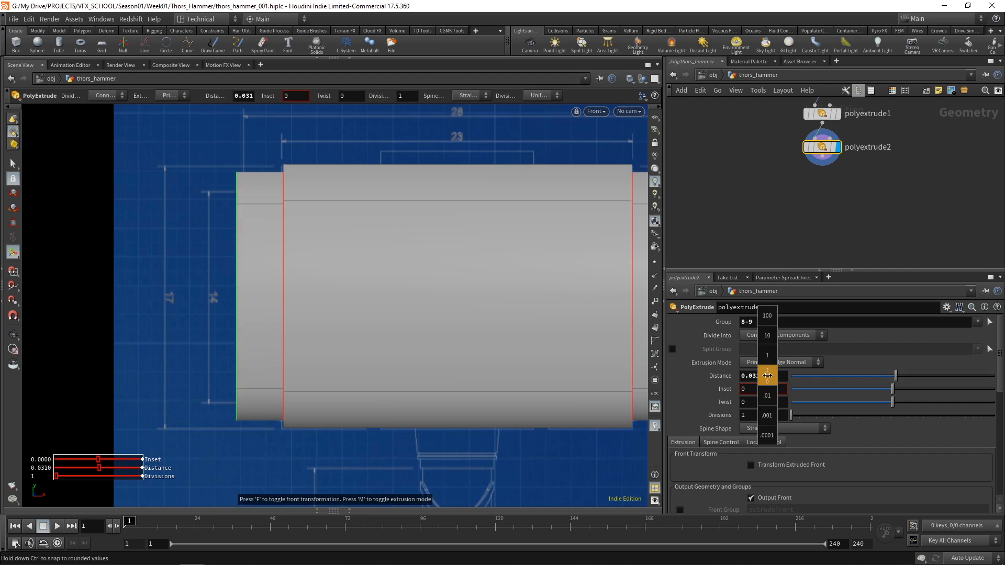
middle_click_drag(767, 375, 734, 418)
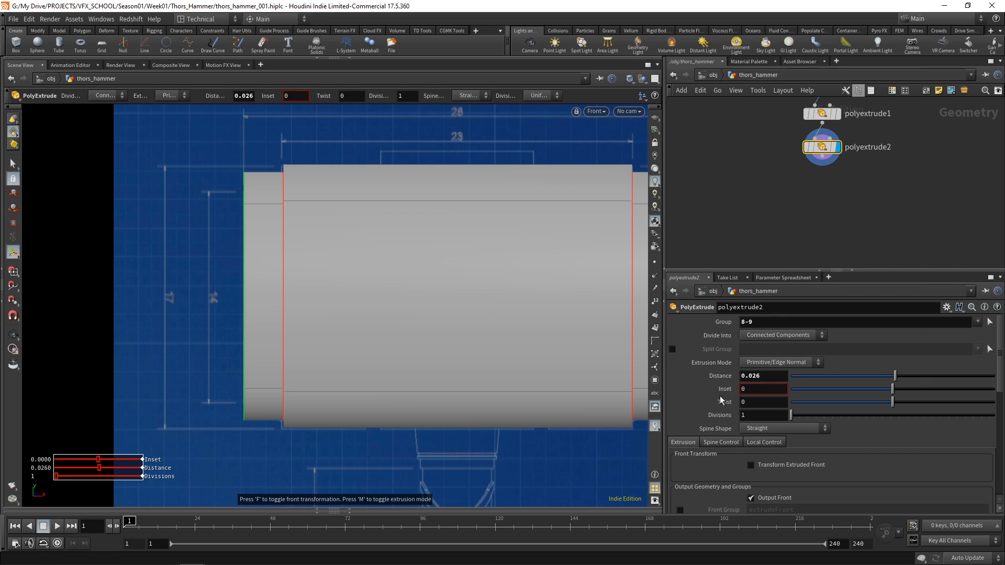
- Set the second extrusion's inset to 0.011 so the hammer ends taper along the blueprint outline, and check it in perspective
middle_click_drag(761, 389, 818, 424)
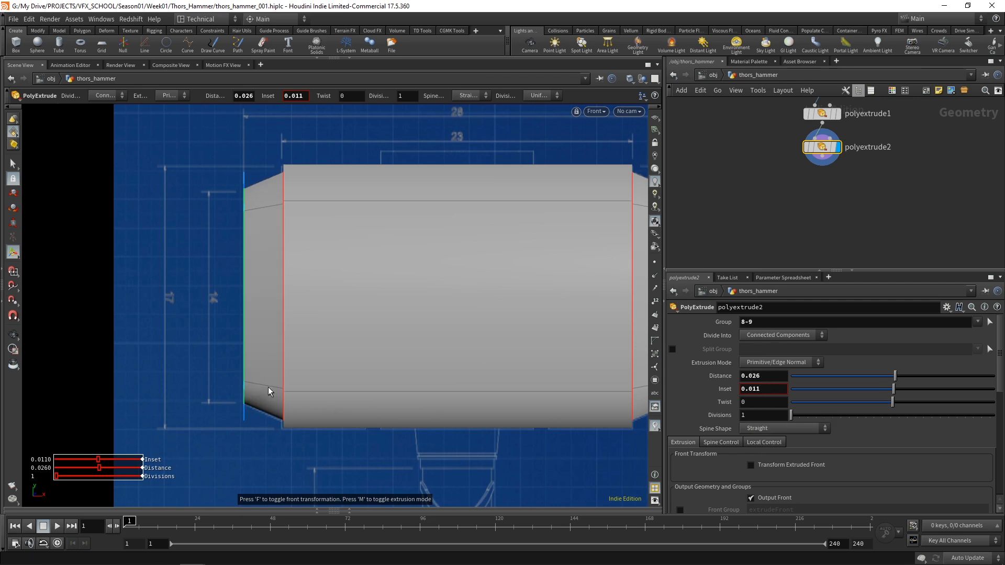
key("Escape")
left_click_drag(278, 253, 283, 257)
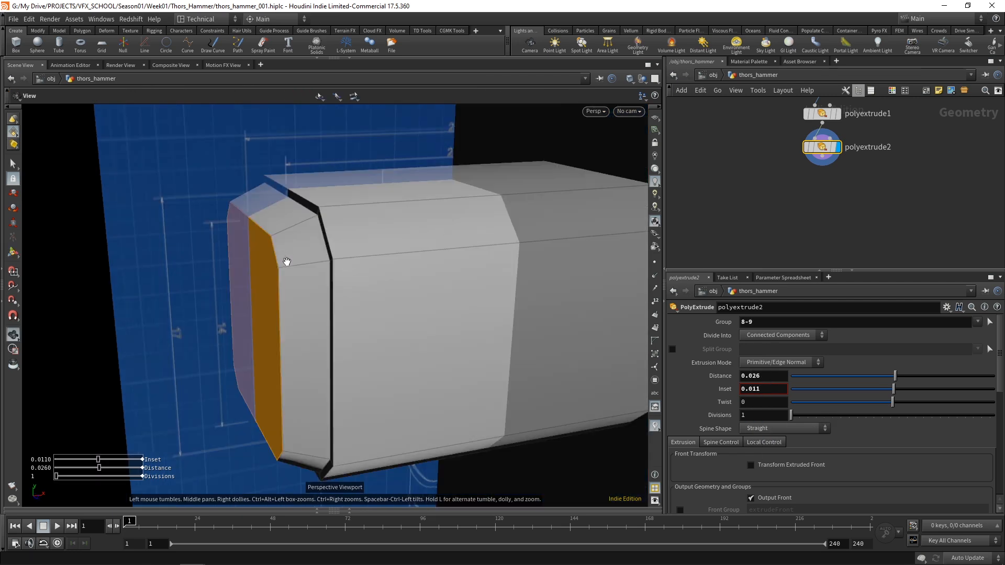